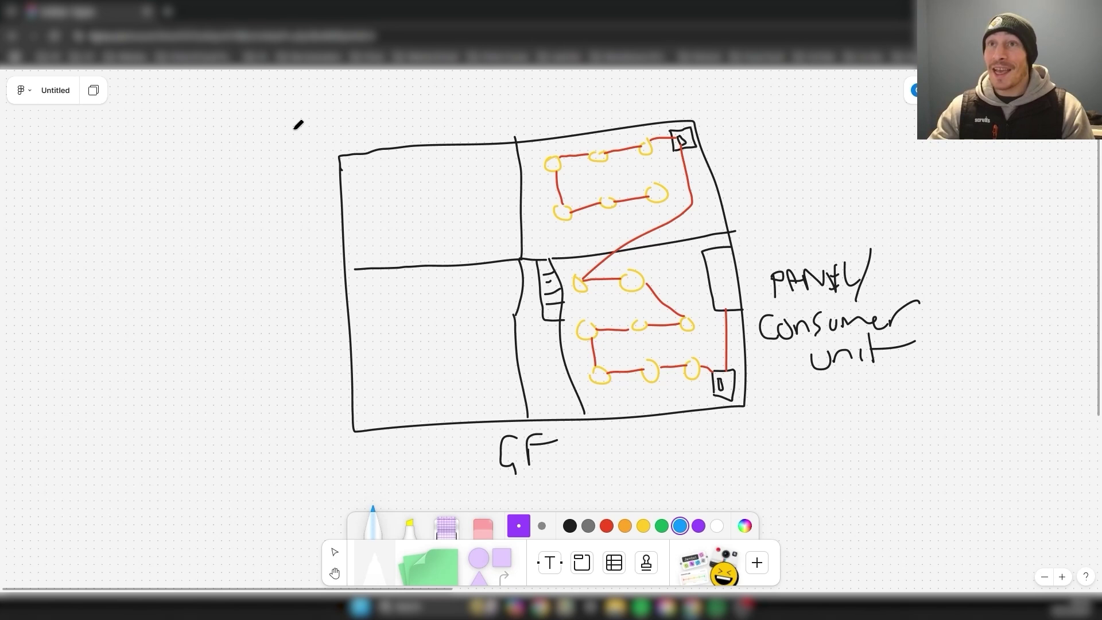
Outline the floor plan in blue and write 230V beside the top-right room.
mouse_move(294, 128)
left_mouse_down()
mouse_move(295, 418)
mouse_move(625, 499)
mouse_move(994, 266)
mouse_move(480, 81)
mouse_move(273, 128)
left_mouse_up()
mouse_move(495, 428)
left_mouse_down()
mouse_move(482, 434)
mouse_move(522, 422)
left_mouse_up()
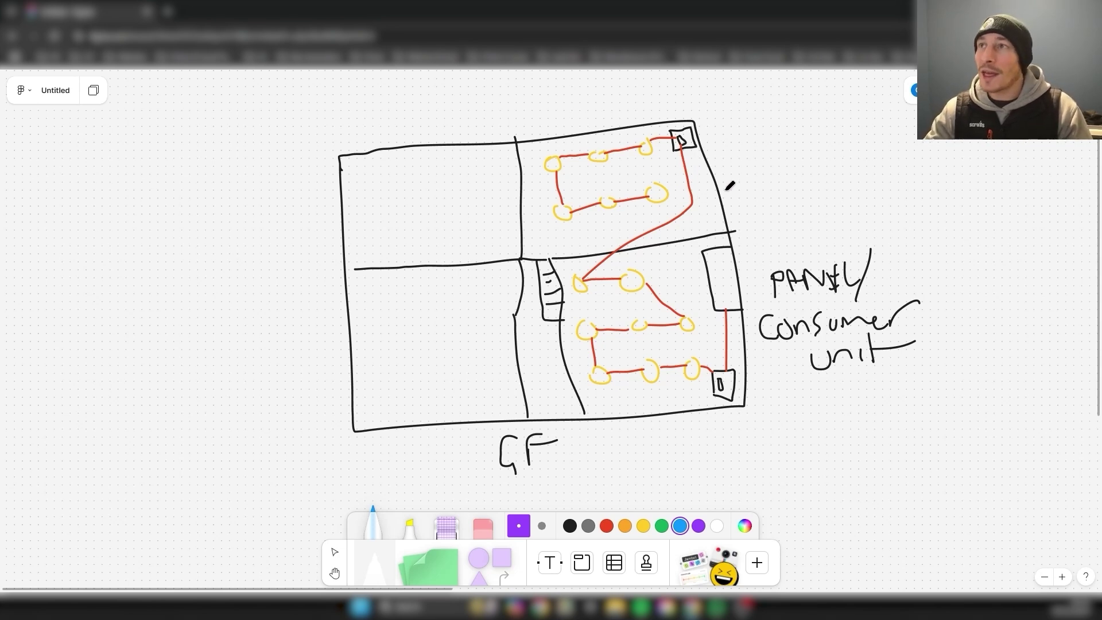
left_click_drag(736, 171, 764, 208)
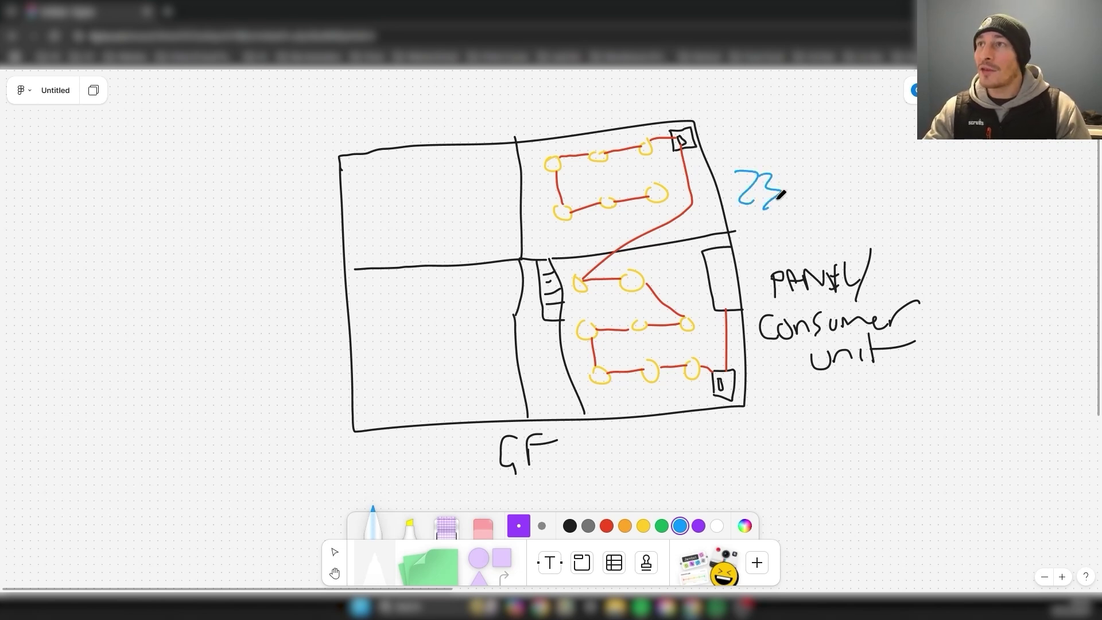
left_click_drag(798, 172, 827, 165)
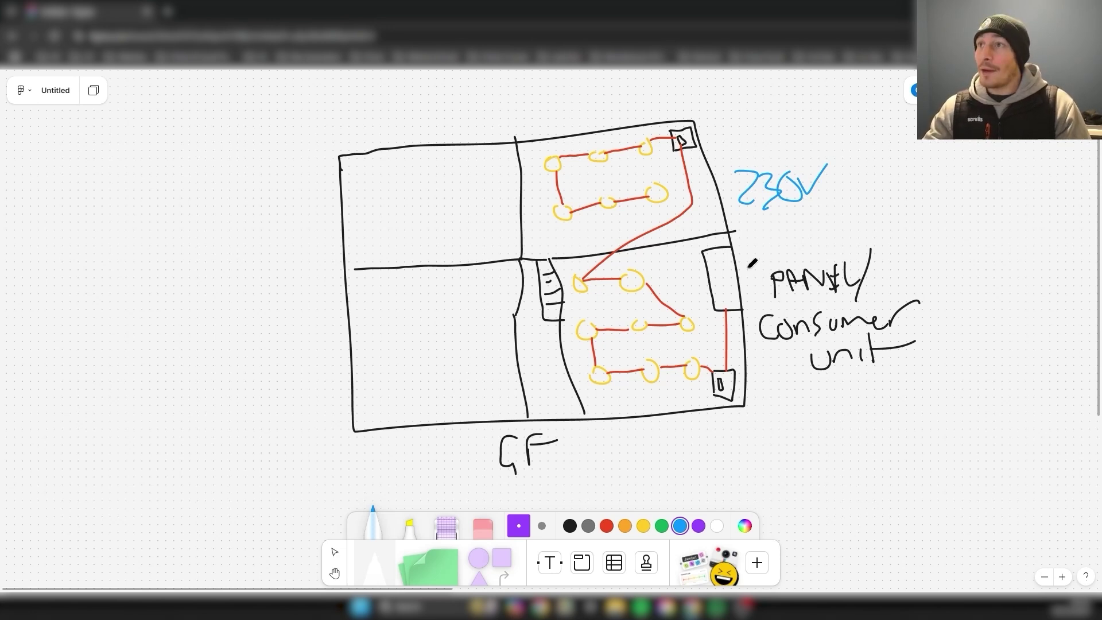
Try blue marks around the consumer unit, PANEL label and right-wall wire run, undoing each.
mouse_move(705, 245)
left_mouse_down()
mouse_move(749, 257)
mouse_move(729, 259)
mouse_move(763, 326)
mouse_move(719, 244)
left_mouse_up()
key("ctrl+z")
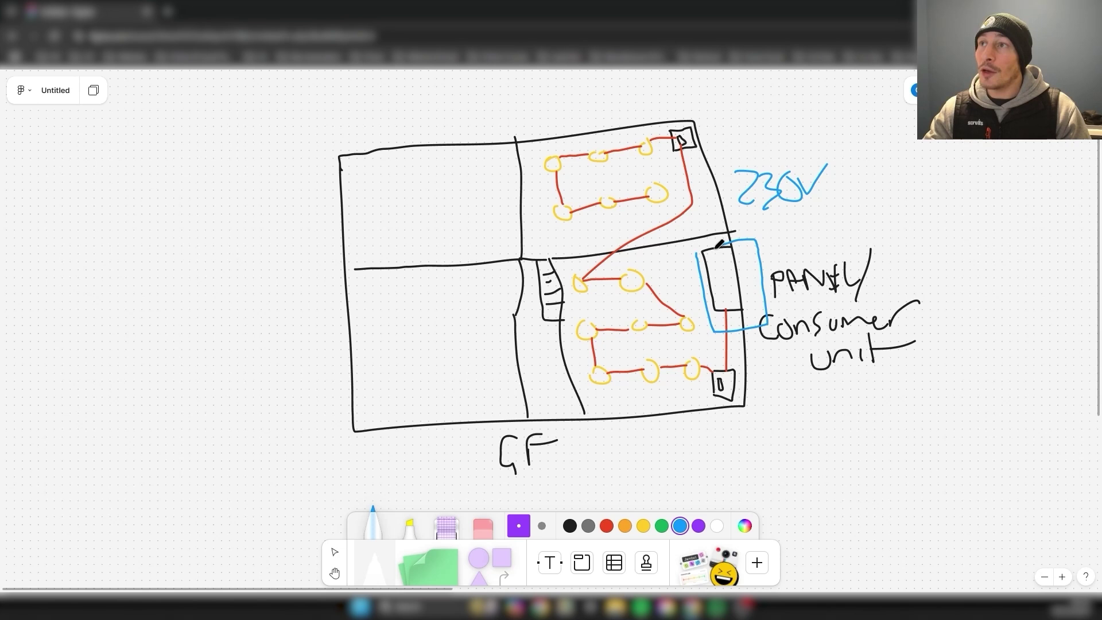
key("ctrl+z")
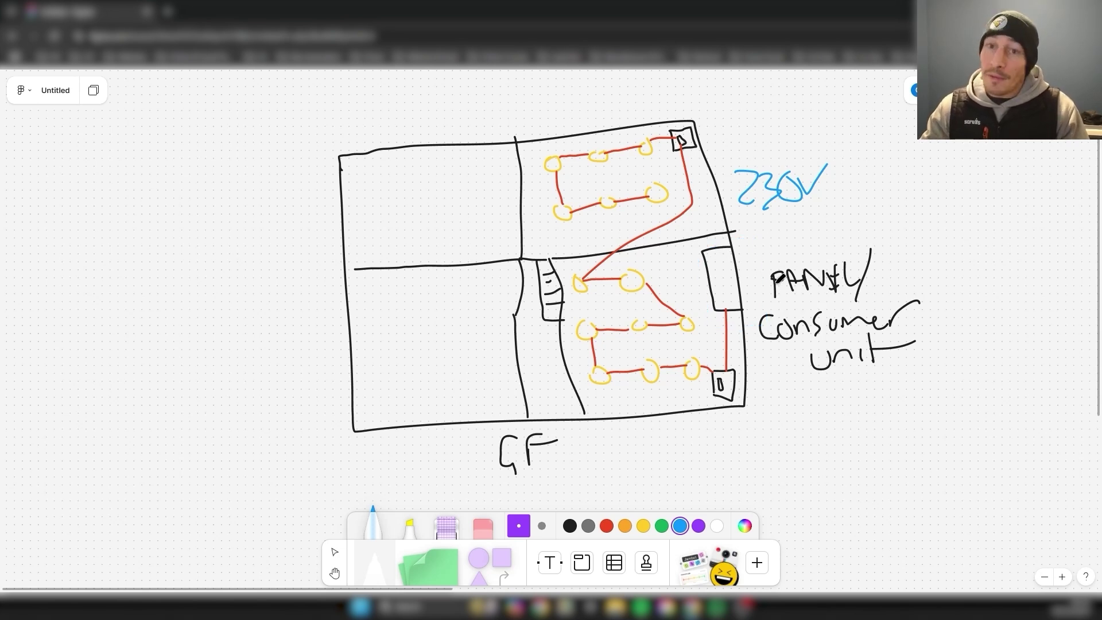
mouse_move(752, 263)
left_mouse_down()
mouse_move(798, 237)
mouse_move(751, 265)
left_mouse_up()
key("ctrl+z")
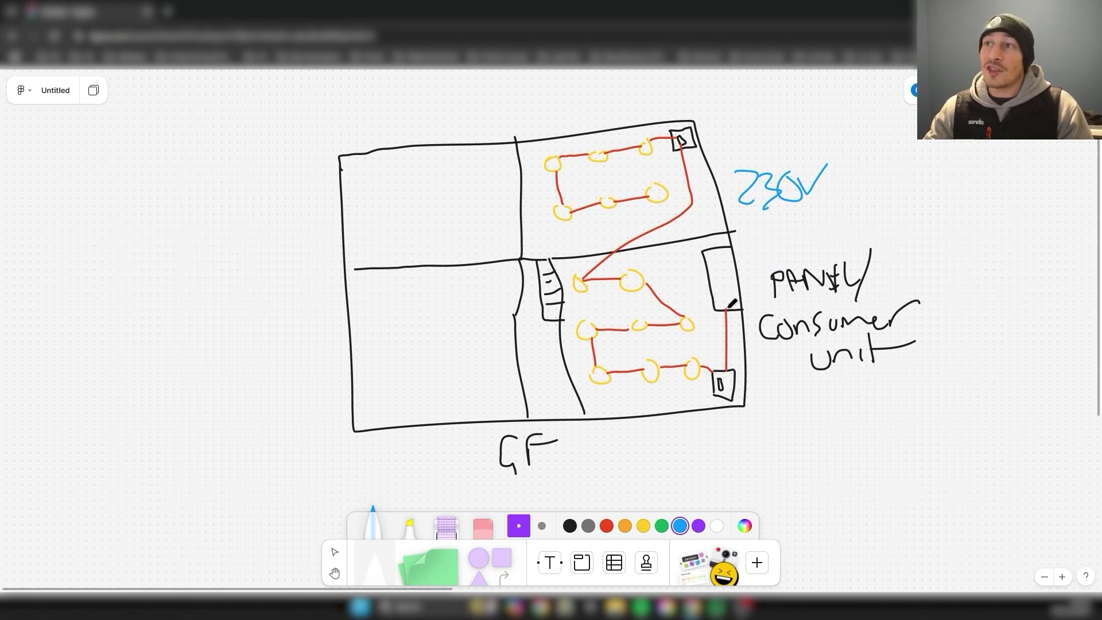
mouse_move(725, 294)
left_mouse_down()
mouse_move(728, 371)
mouse_move(603, 370)
mouse_move(597, 324)
mouse_move(691, 323)
mouse_move(691, 307)
left_mouse_up()
key("ctrl+z")
key("ctrl+z")
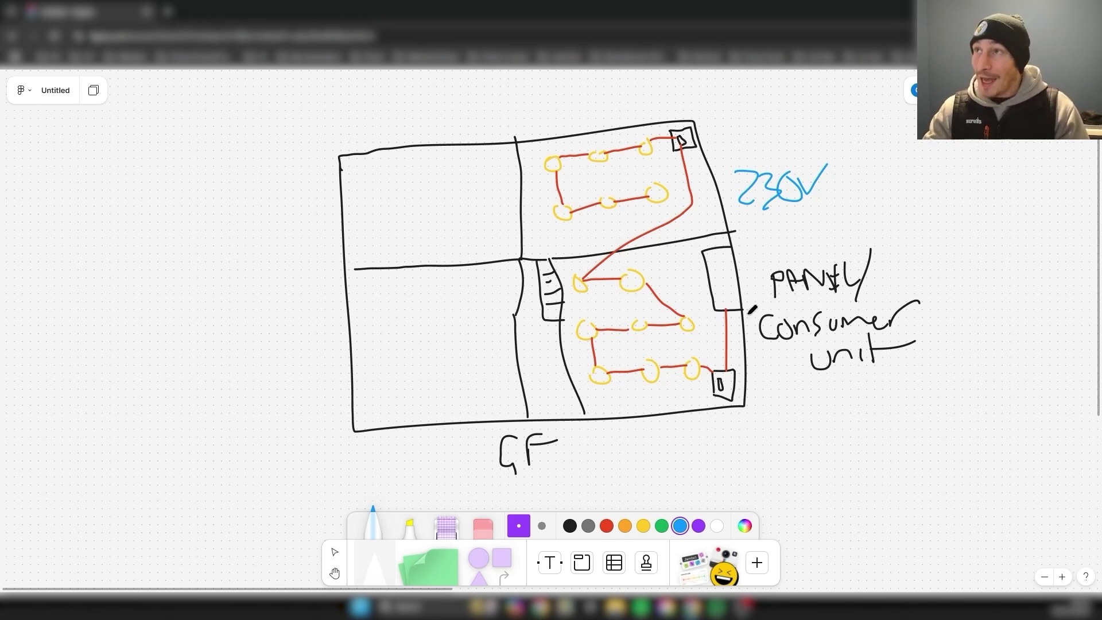
Centre the second plan and try a blue 'switched or dimmed' note on the 230V feed, then erase it.
scroll(832, 285, "right", 15)
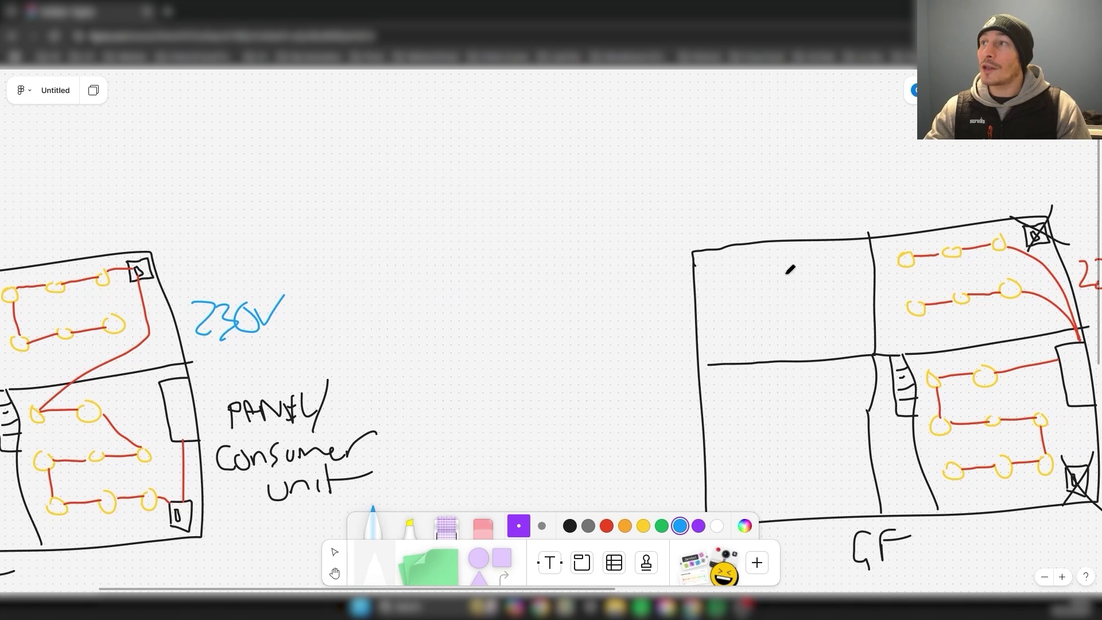
scroll(788, 234, "right", 5)
scroll(788, 234, "down", 2)
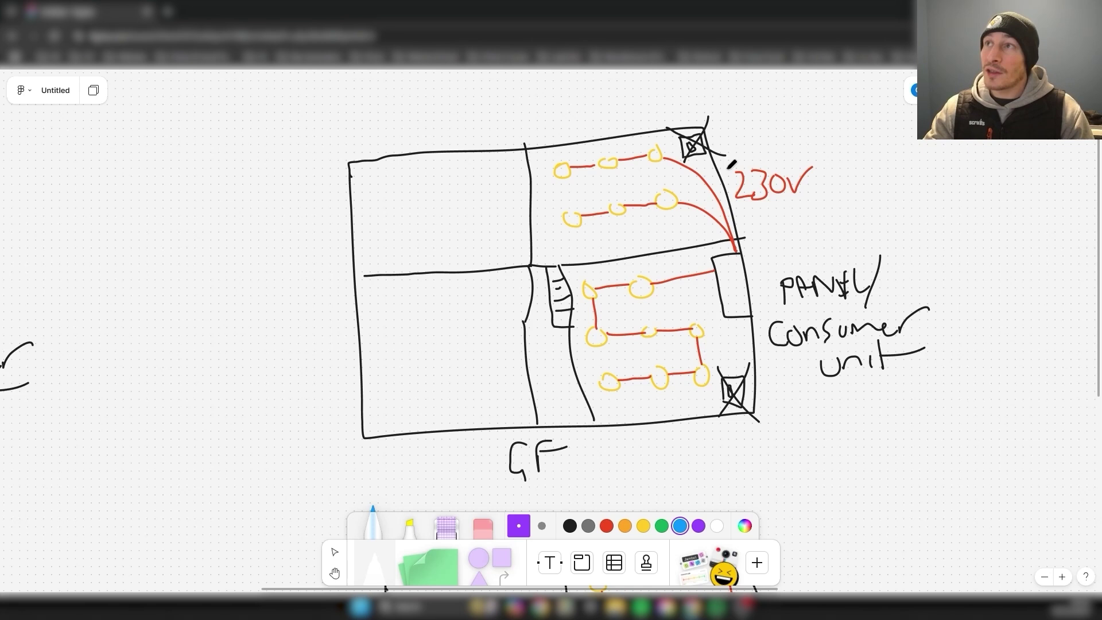
mouse_move(844, 162)
left_mouse_down()
mouse_move(843, 175)
mouse_move(870, 173)
left_mouse_up()
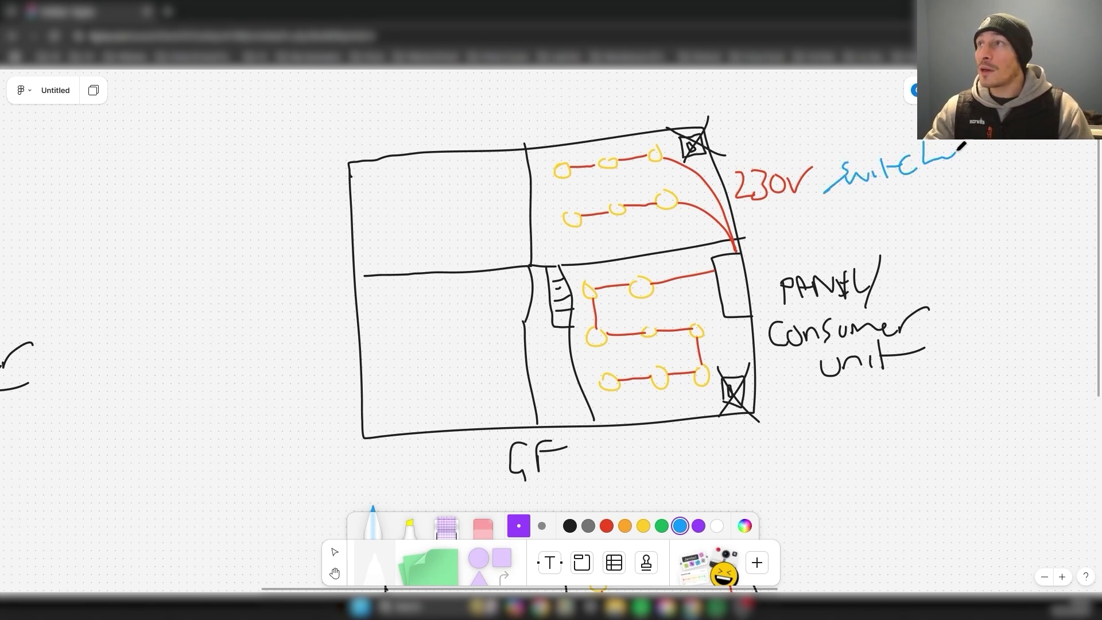
mouse_move(878, 198)
left_mouse_down()
mouse_move(904, 188)
mouse_move(843, 243)
mouse_move(936, 215)
mouse_move(953, 196)
mouse_move(961, 214)
left_mouse_up()
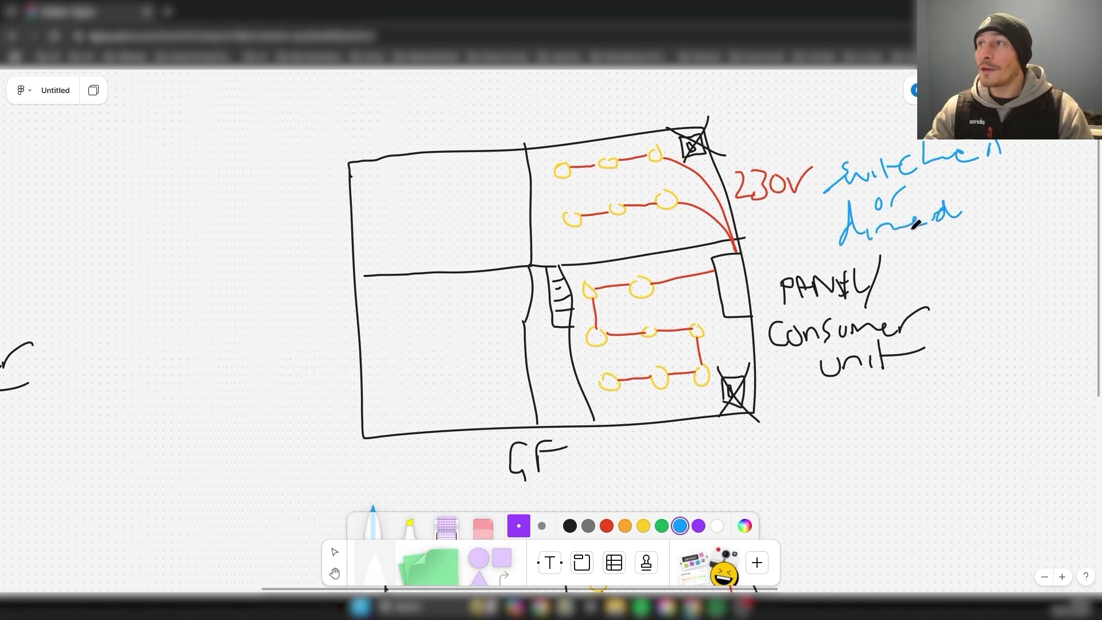
key("ctrl+z")
key("ctrl+z")
key("ctrl+z")
key("ctrl+z")
key("ctrl+z")
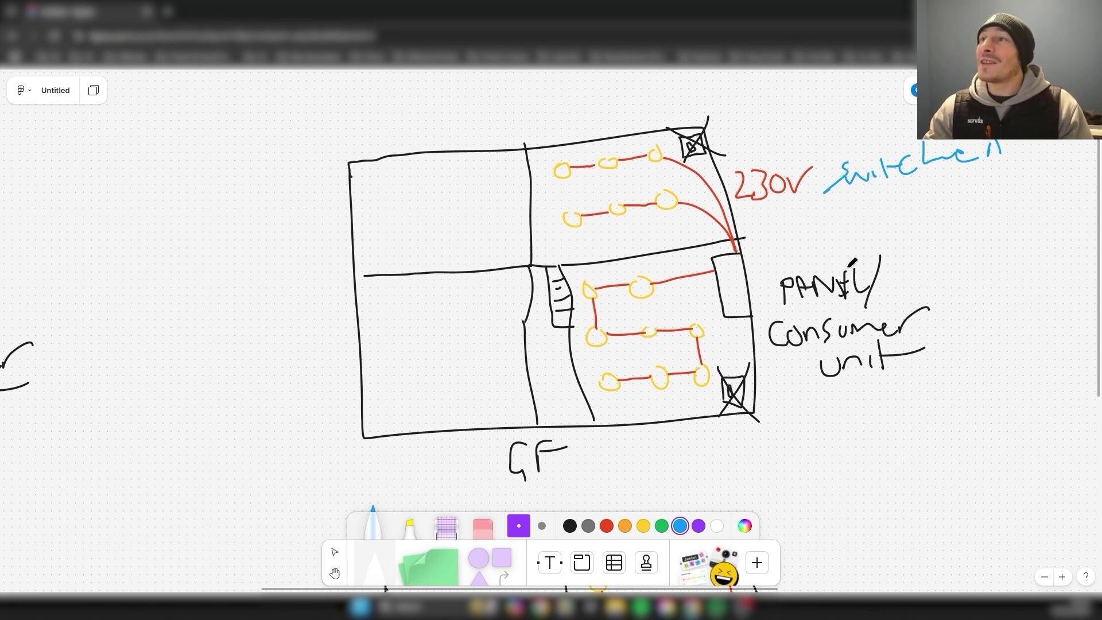
key("ctrl+z")
key("ctrl+z")
key("ctrl+z")
key("ctrl+z")
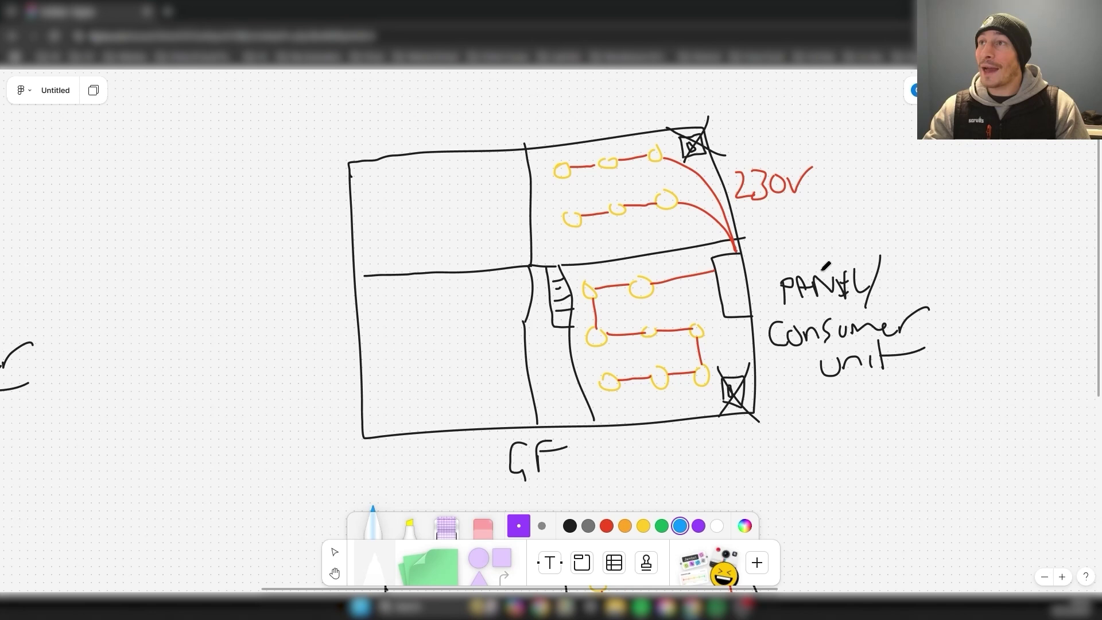
Try a blue box around the consumer unit and undo it.
mouse_move(741, 251)
left_mouse_down()
mouse_move(704, 253)
mouse_move(722, 325)
mouse_move(735, 251)
left_mouse_up()
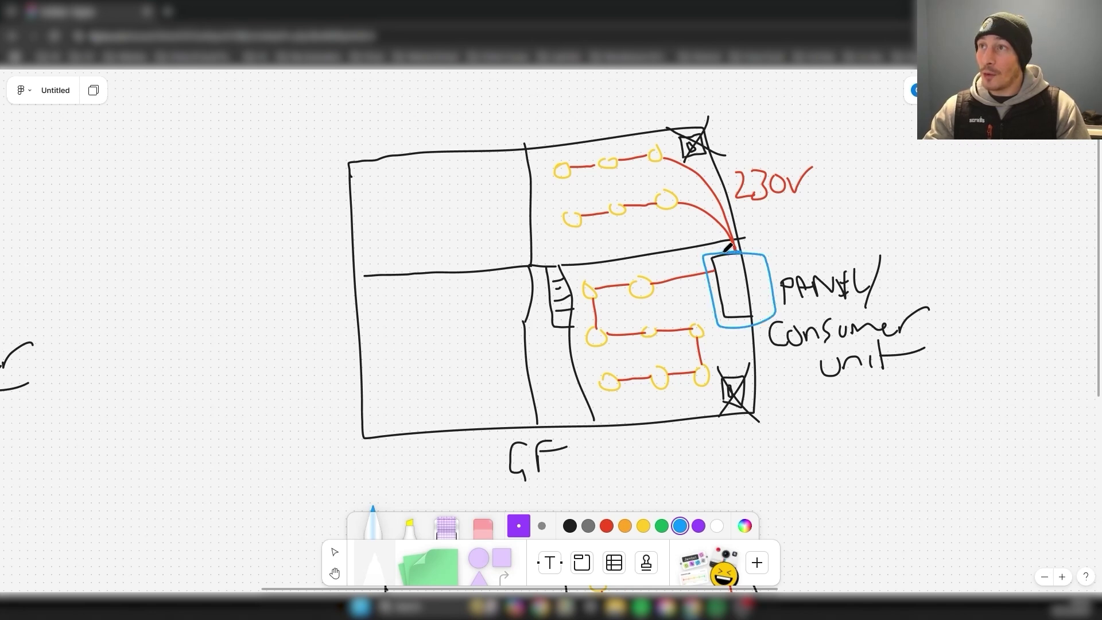
key("ctrl+z")
scroll(628, 216, "up", 2)
scroll(626, 214, "up", 1)
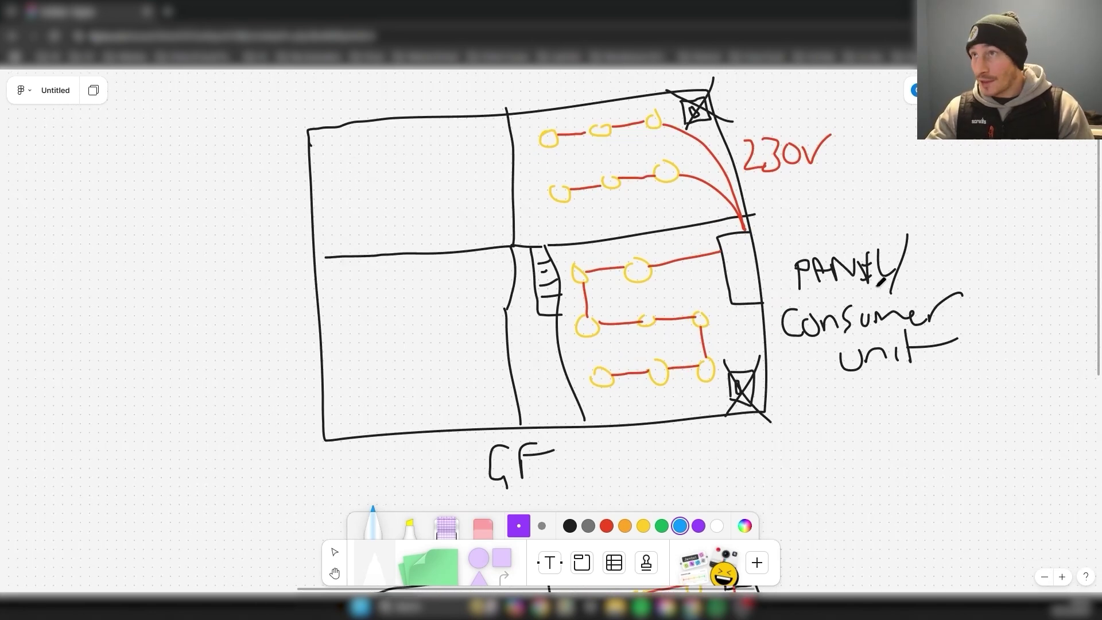
scroll(683, 155, "up", 2)
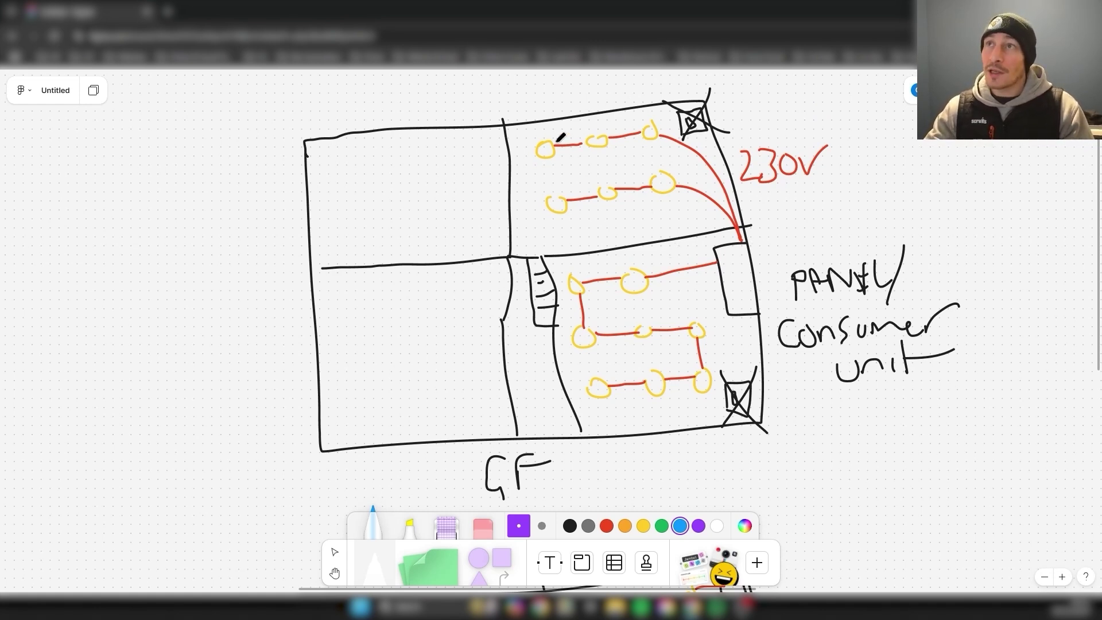
left_click_drag(534, 159, 529, 168)
left_click_drag(534, 177, 542, 180)
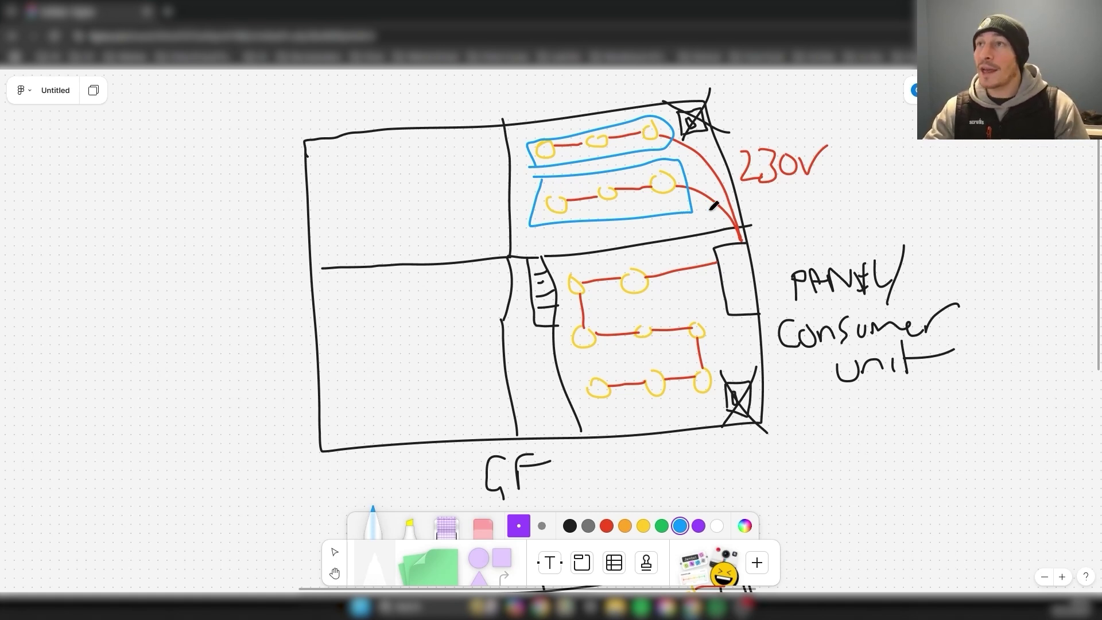
mouse_move(688, 185)
left_mouse_down()
mouse_move(729, 209)
mouse_move(741, 238)
left_mouse_up()
left_click_drag(679, 135, 711, 156)
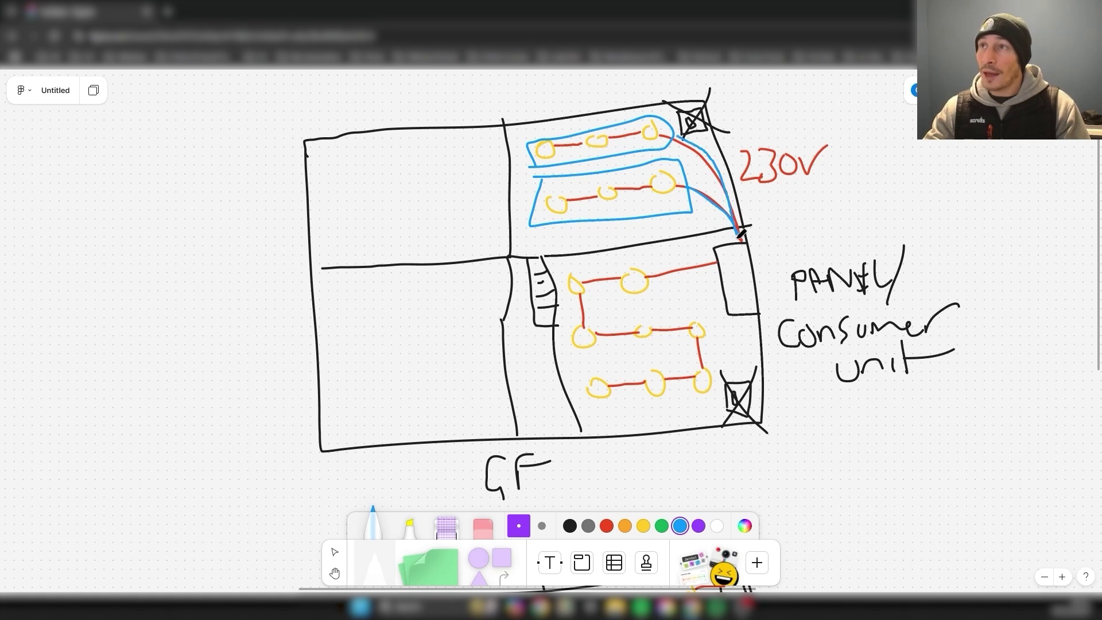
key("ctrl+z")
key("ctrl+z")
key("ctrl+z")
key("ctrl+z")
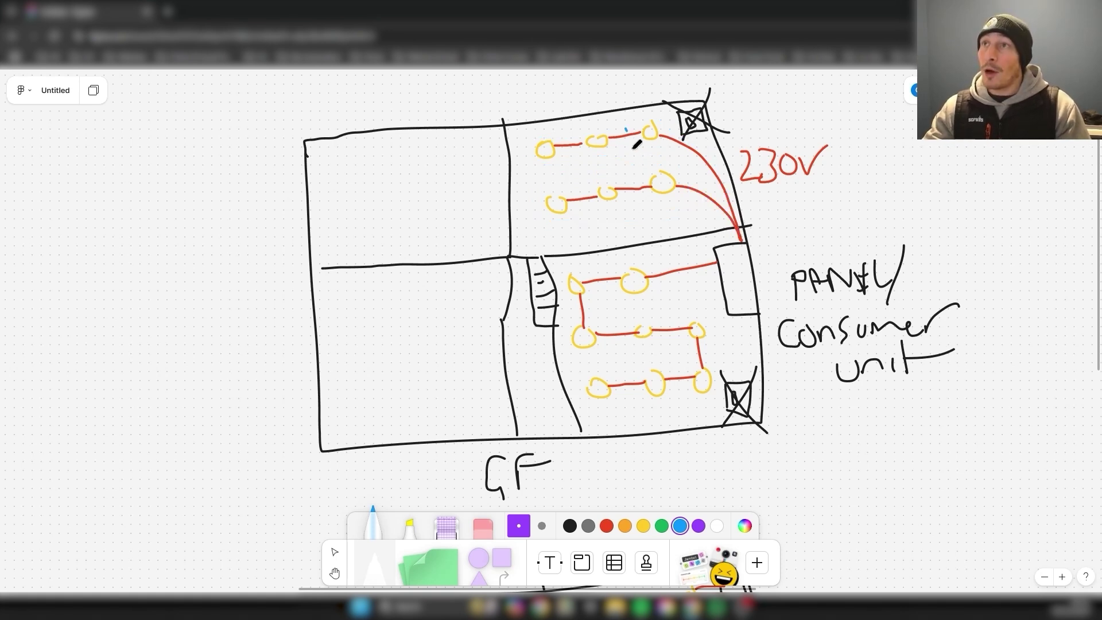
mouse_move(637, 144)
left_mouse_down()
mouse_move(691, 140)
mouse_move(636, 117)
mouse_move(587, 145)
mouse_move(625, 119)
mouse_move(583, 122)
mouse_move(580, 166)
mouse_move(537, 123)
left_mouse_up()
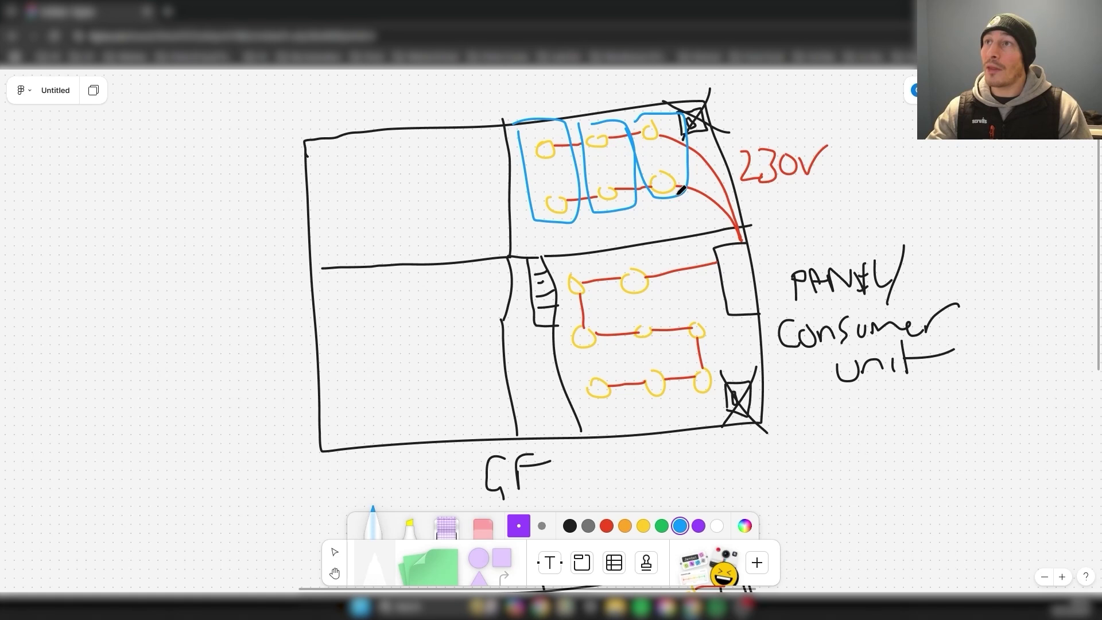
left_click_drag(681, 190, 714, 247)
mouse_move(661, 172)
left_mouse_down()
mouse_move(658, 125)
mouse_move(613, 185)
mouse_move(749, 242)
left_mouse_up()
left_click_drag(549, 156, 752, 238)
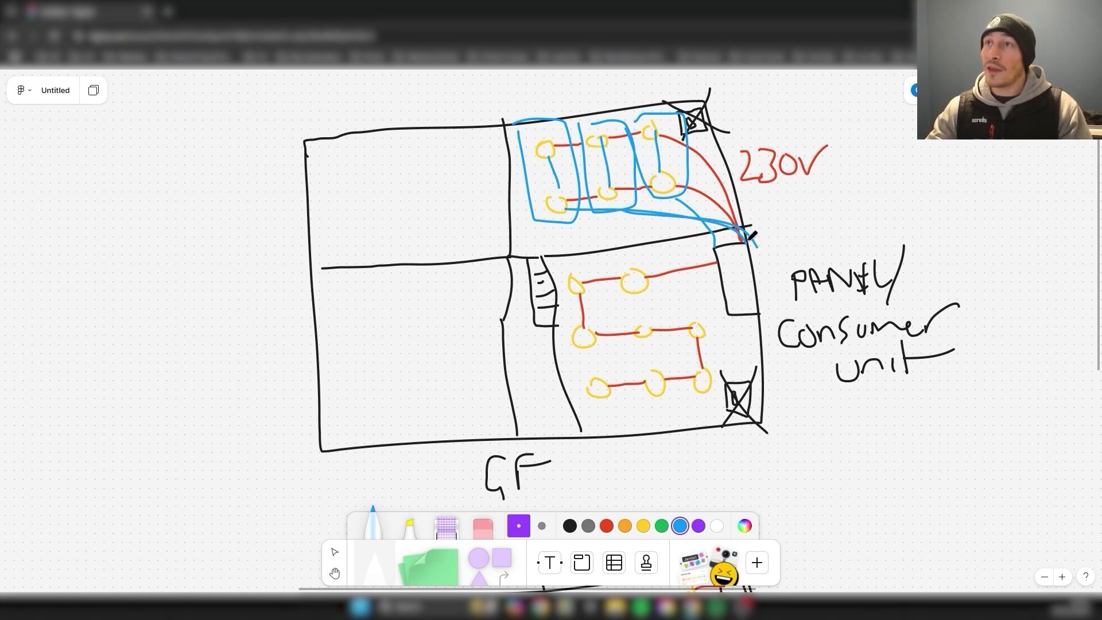
key("ctrl+z")
key("ctrl+z")
key("ctrl+z")
key("ctrl+z")
key("ctrl+z")
key("ctrl+z")
key("ctrl+z")
key("ctrl+z")
key("ctrl+z")
key("ctrl+z")
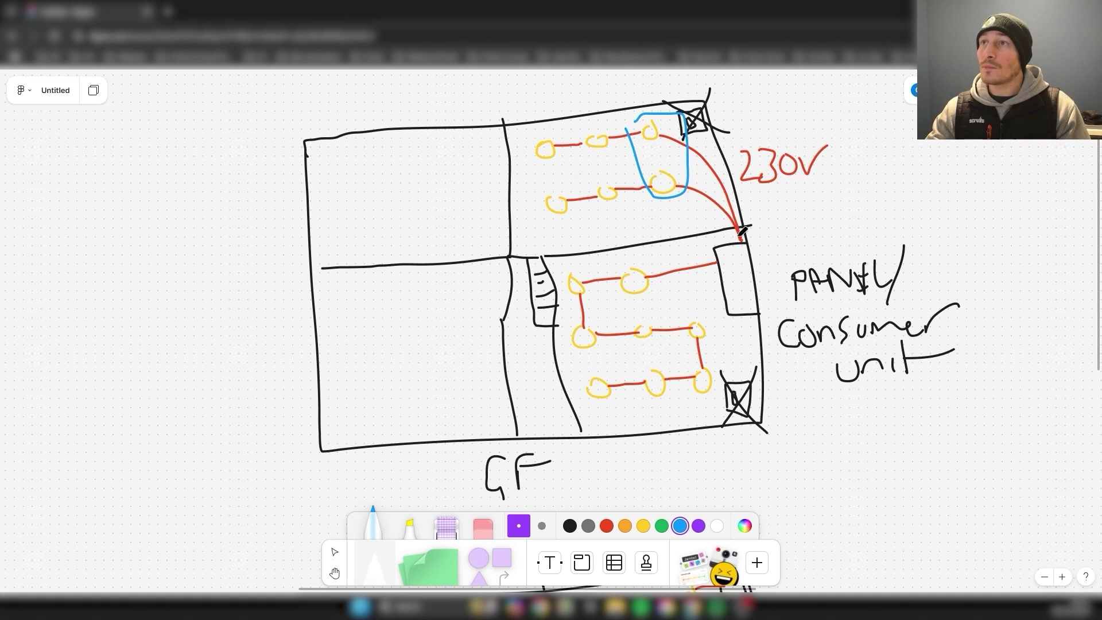
Try blue circles around the lower-right lights and top-right switch box, then undo both.
scroll(696, 303, "down", 2)
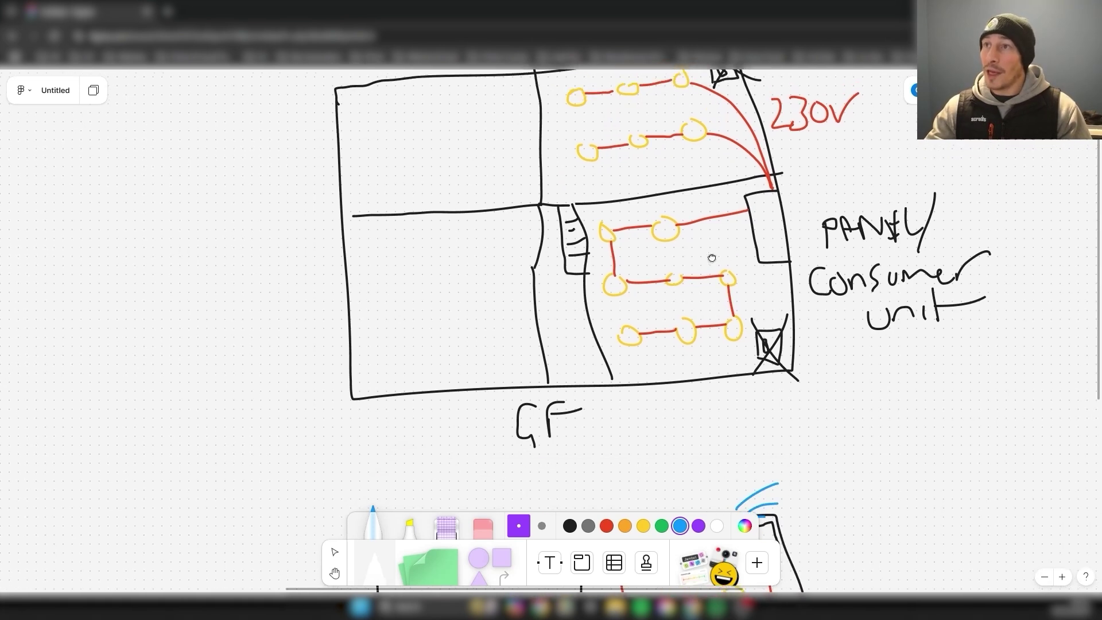
scroll(712, 256, "up", 3)
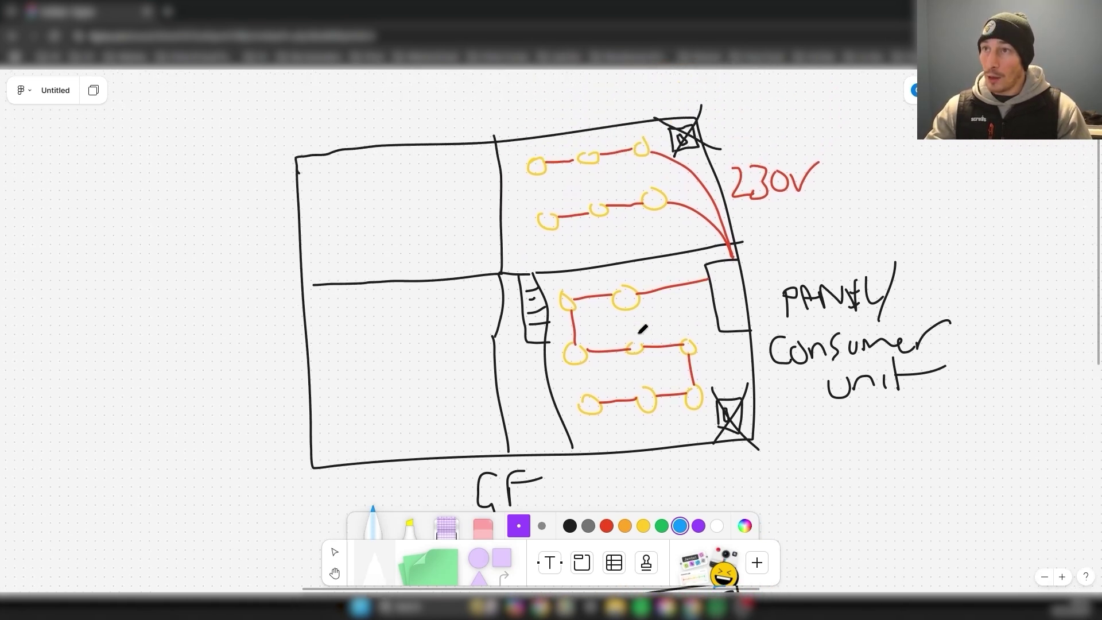
mouse_move(552, 288)
left_mouse_down()
mouse_move(732, 391)
mouse_move(542, 285)
left_mouse_up()
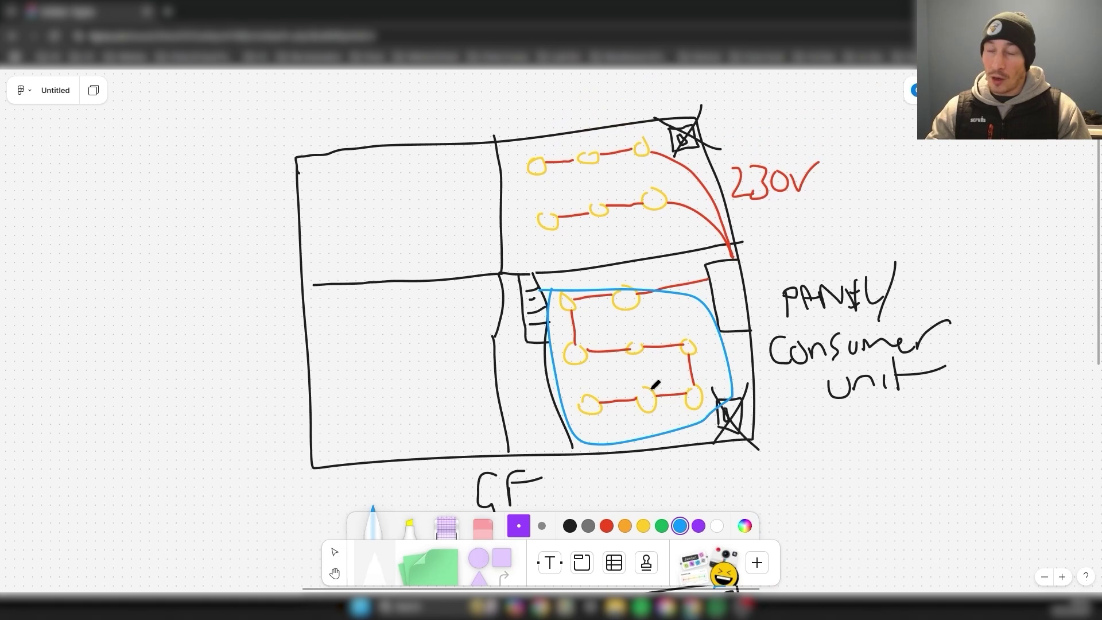
key("ctrl+z")
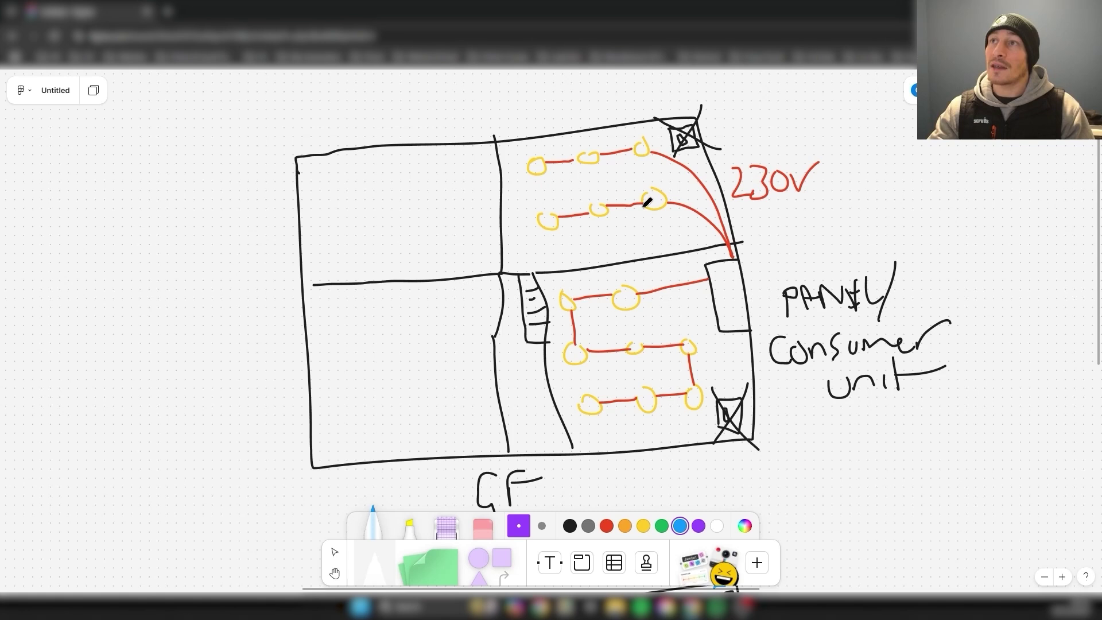
left_click_drag(671, 115, 641, 122)
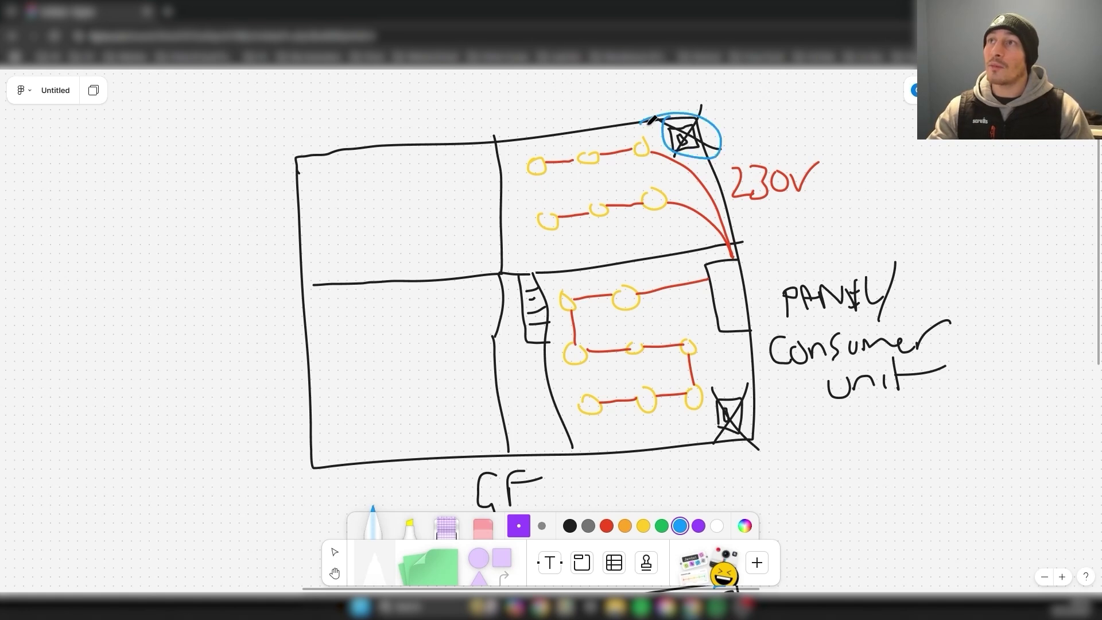
key("ctrl+z")
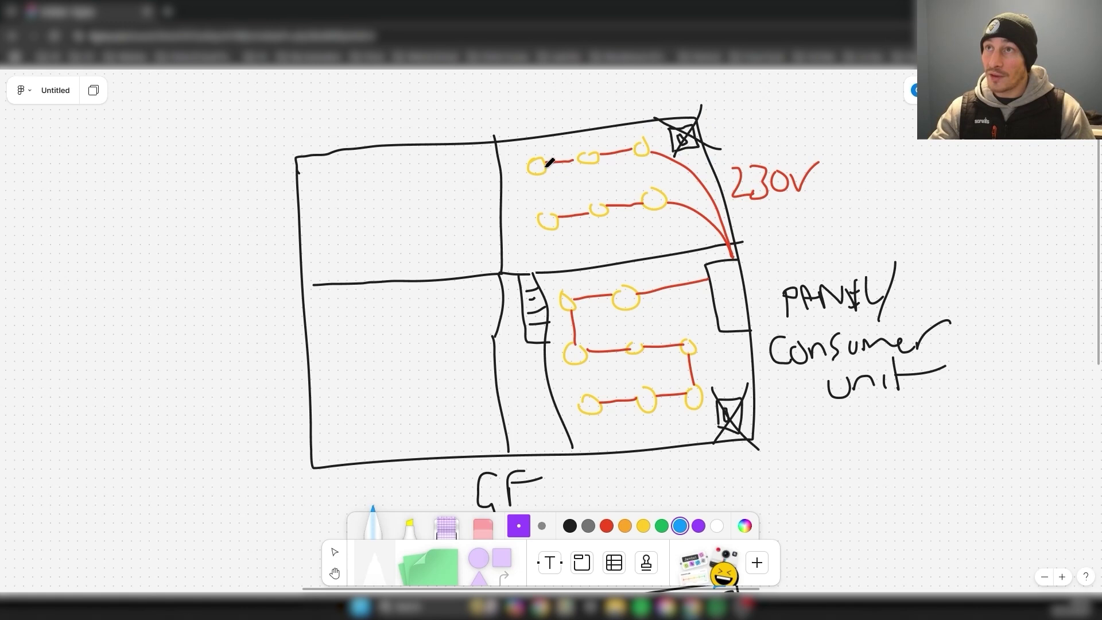
Draw two blue wires from the top-right switch and lights down to the consumer unit.
scroll(572, 286, "left", 2)
scroll(572, 285, "left", 15)
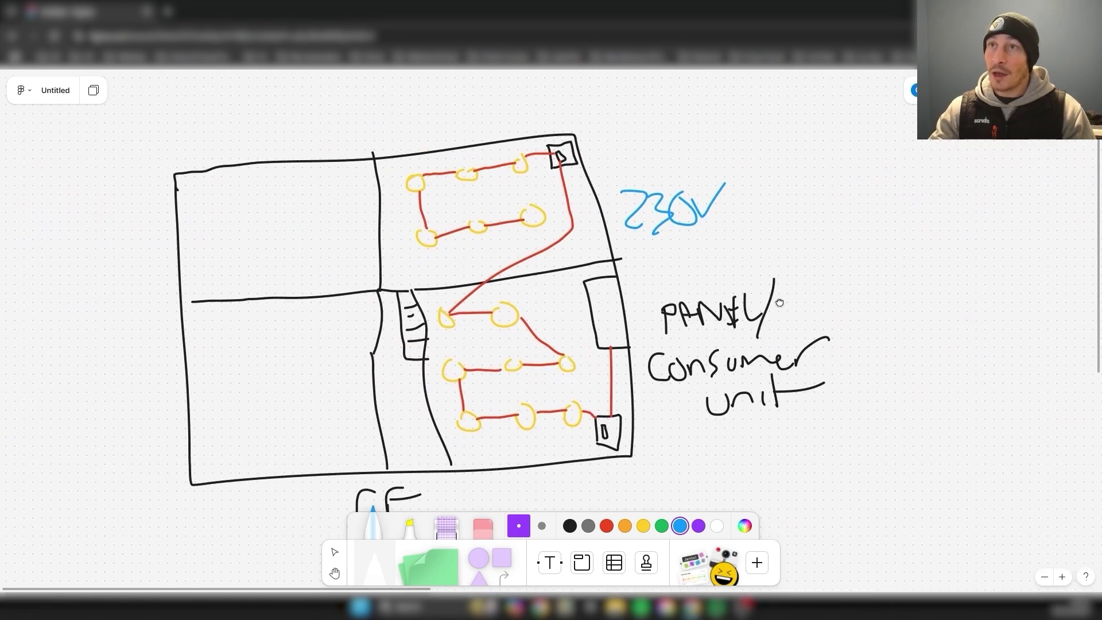
scroll(614, 219, "right", 3)
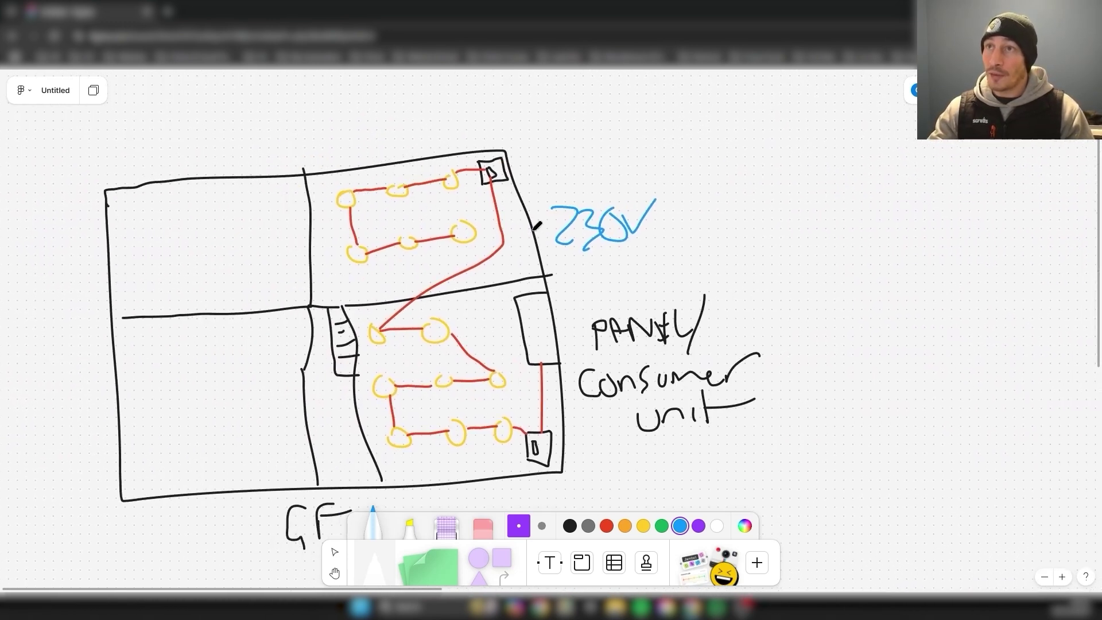
mouse_move(458, 183)
left_mouse_down()
mouse_move(495, 201)
mouse_move(542, 284)
left_mouse_up()
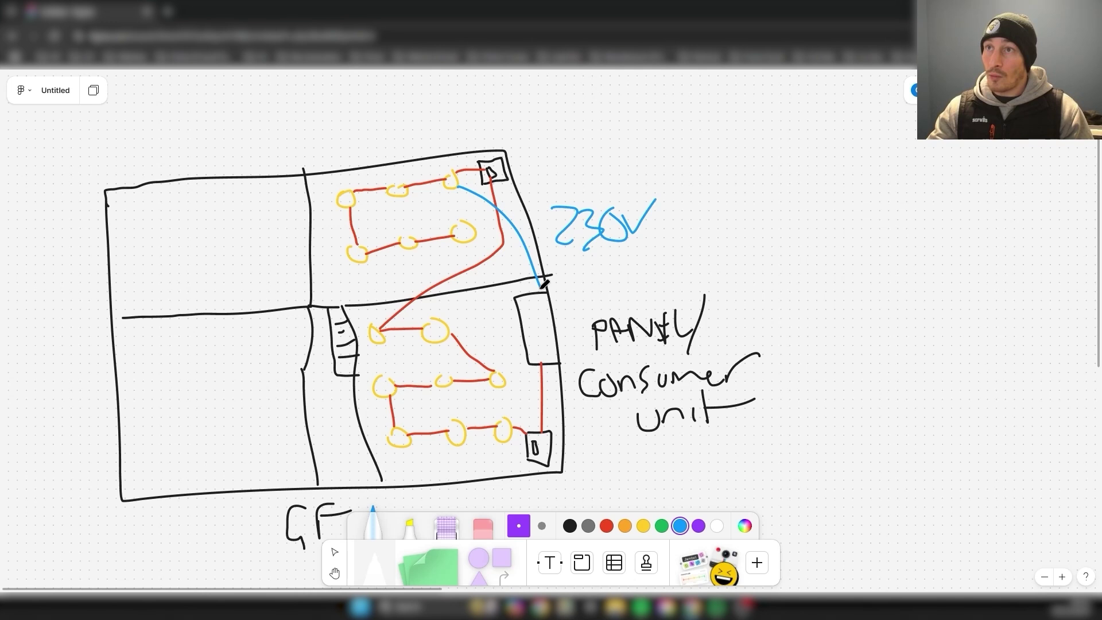
left_click_drag(478, 231, 542, 283)
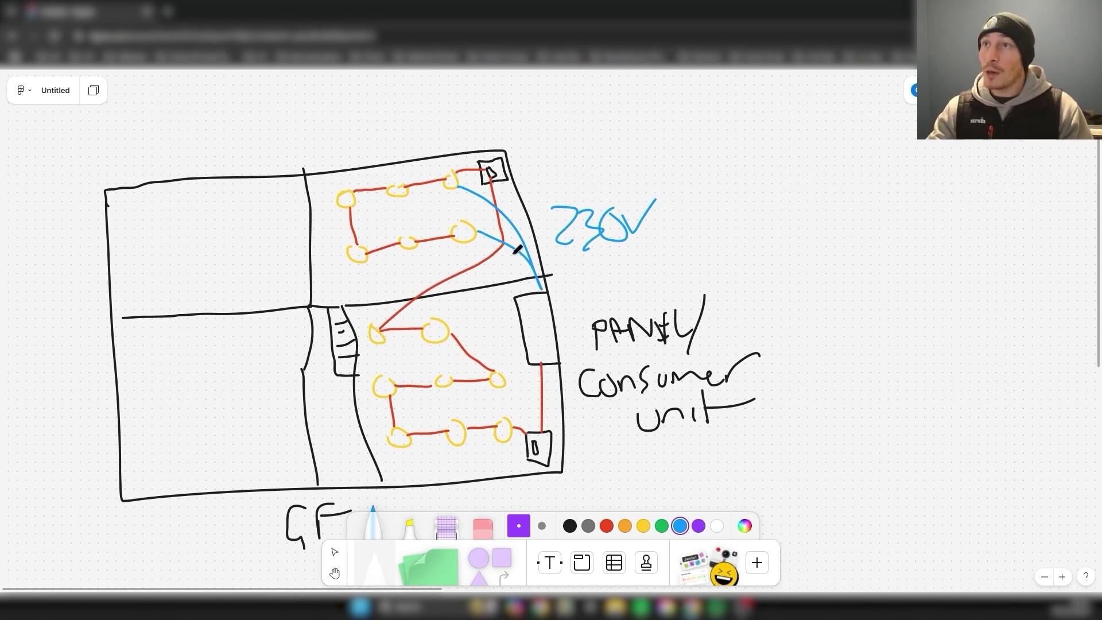
scroll(516, 250, "right", 15)
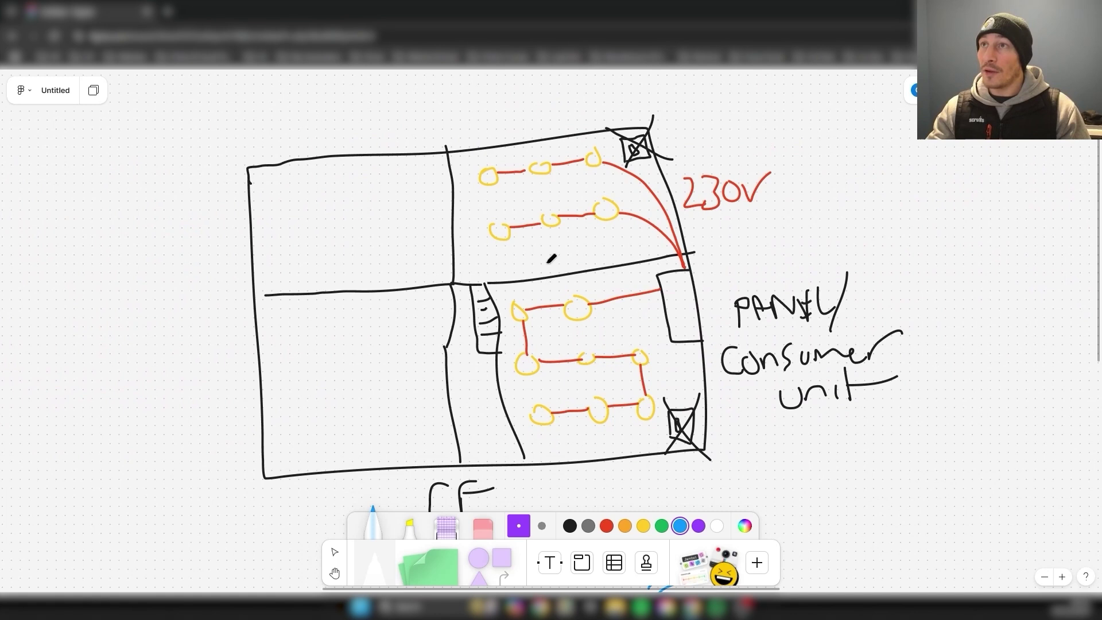
scroll(510, 264, "down", 2)
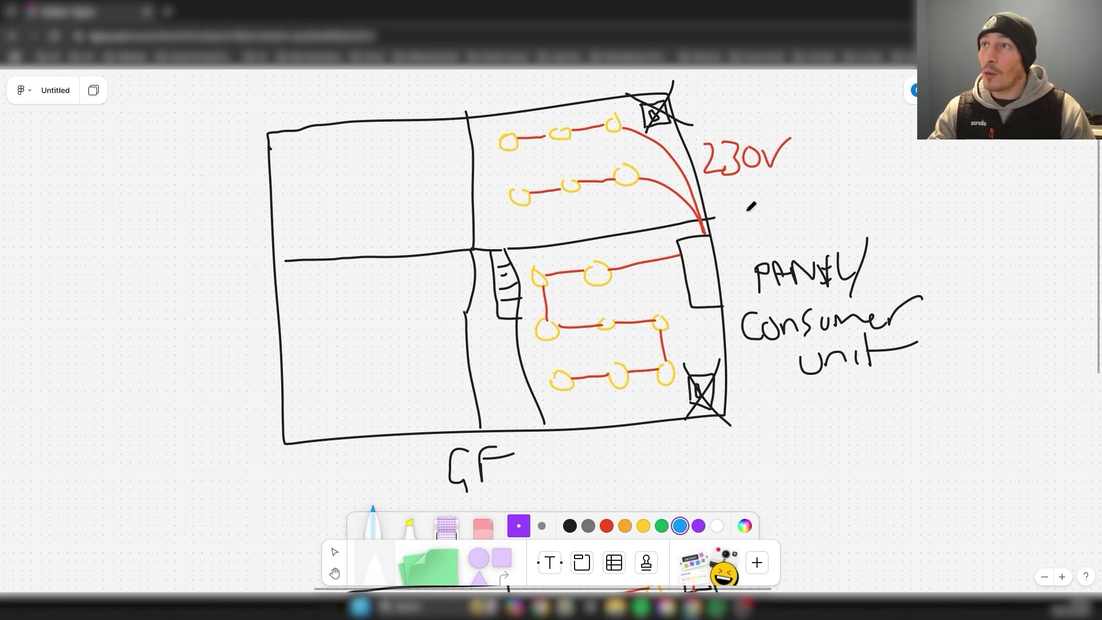
mouse_move(743, 193)
left_mouse_down()
mouse_move(744, 234)
mouse_move(804, 191)
mouse_move(857, 238)
mouse_move(727, 236)
mouse_move(763, 201)
mouse_move(766, 213)
mouse_move(807, 223)
left_mouse_up()
left_click_drag(822, 201, 836, 222)
left_click_drag(752, 228, 721, 274)
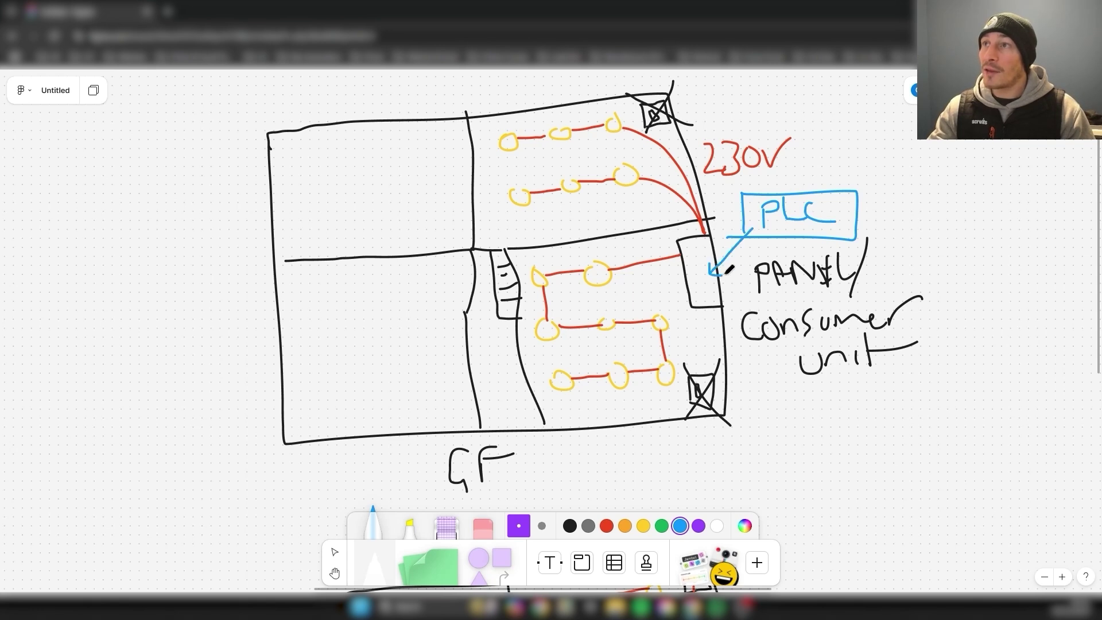
left_click_drag(846, 162, 867, 149)
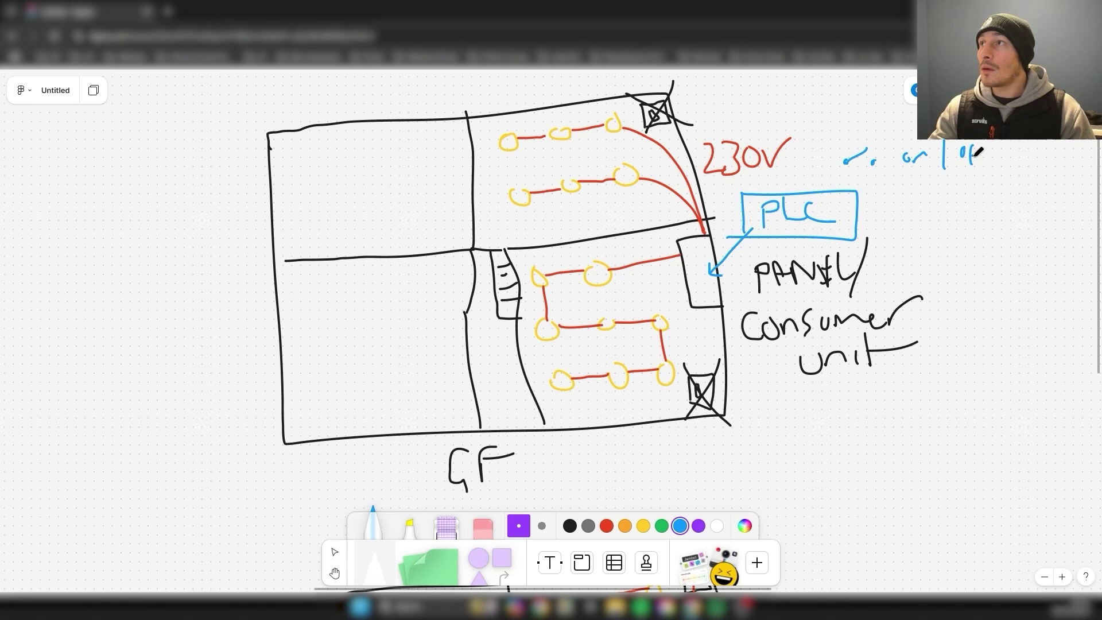
left_click_drag(978, 162, 988, 160)
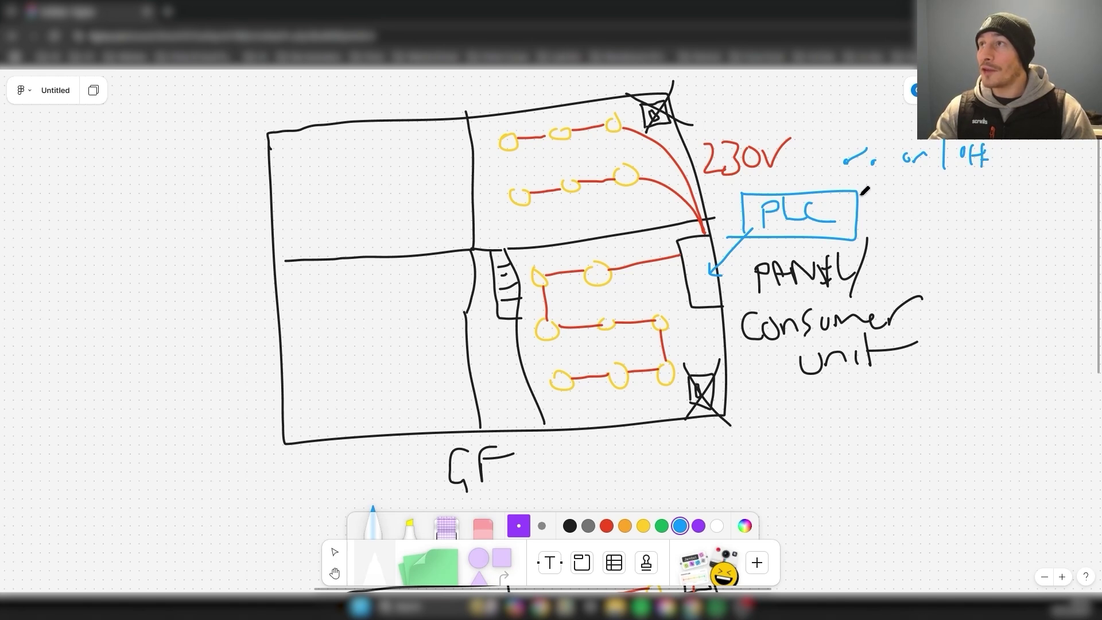
mouse_move(865, 210)
left_mouse_down()
mouse_move(899, 194)
mouse_move(945, 197)
left_mouse_up()
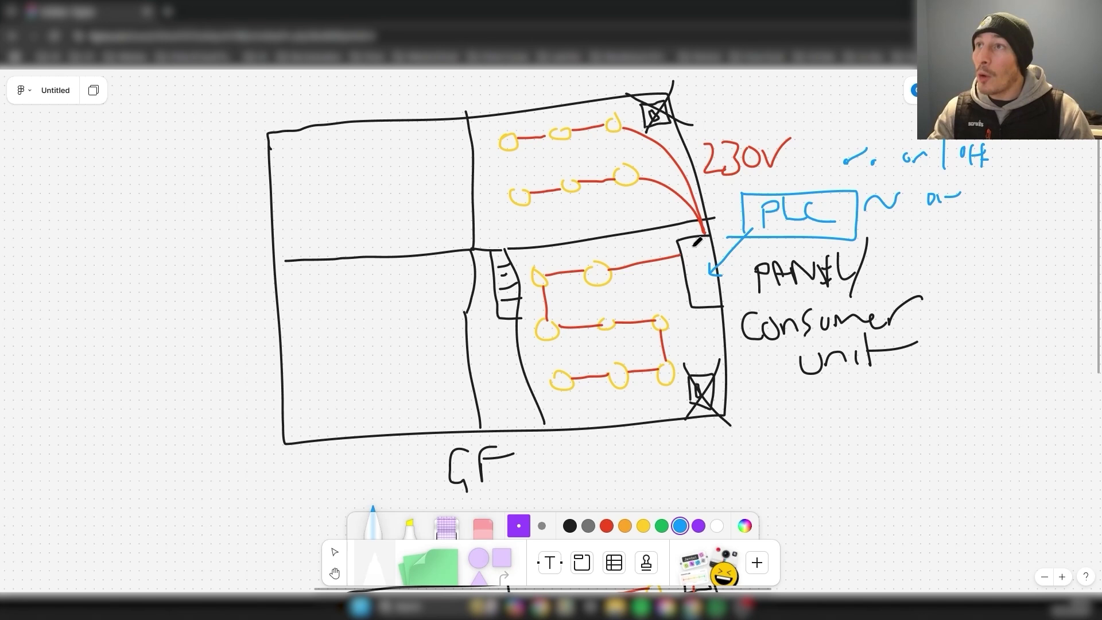
key("ctrl+z")
key("ctrl+z")
key("ctrl+z")
key("ctrl+z")
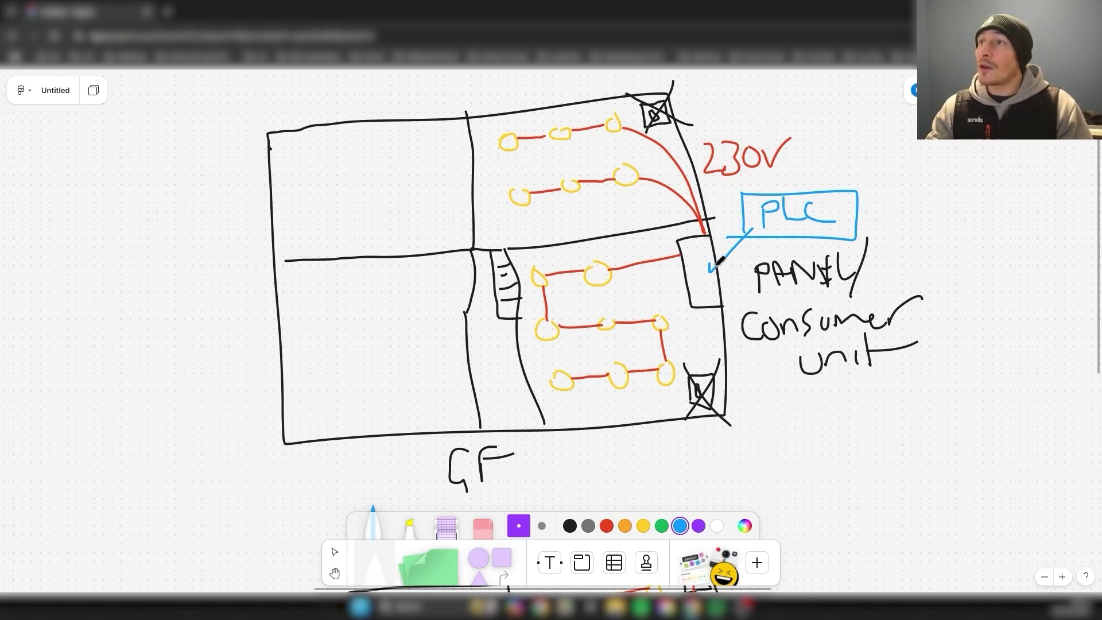
key("ctrl+z")
key("ctrl+z")
key("ctrl+z")
key("ctrl+z")
key("ctrl+z")
key("ctrl+z")
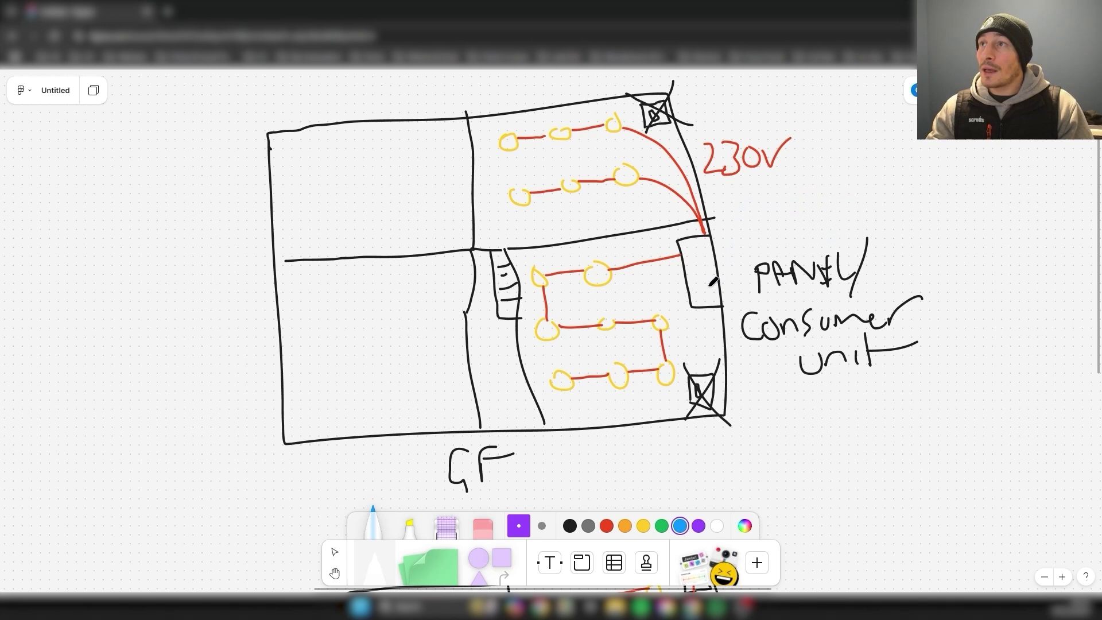
scroll(551, 344, "down", 5)
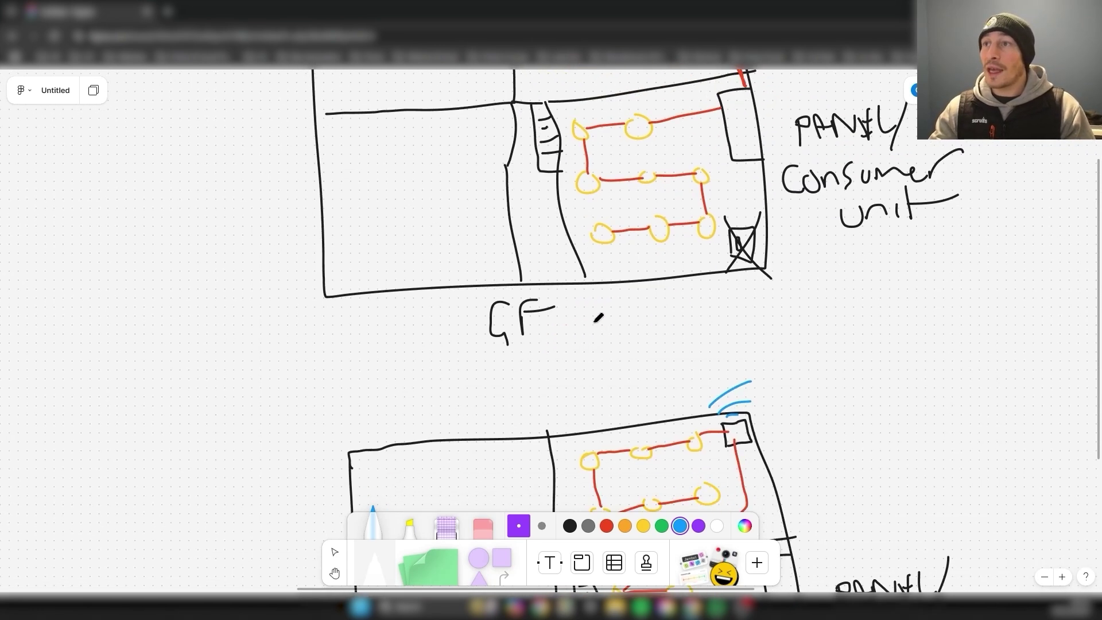
scroll(597, 319, "down", 5)
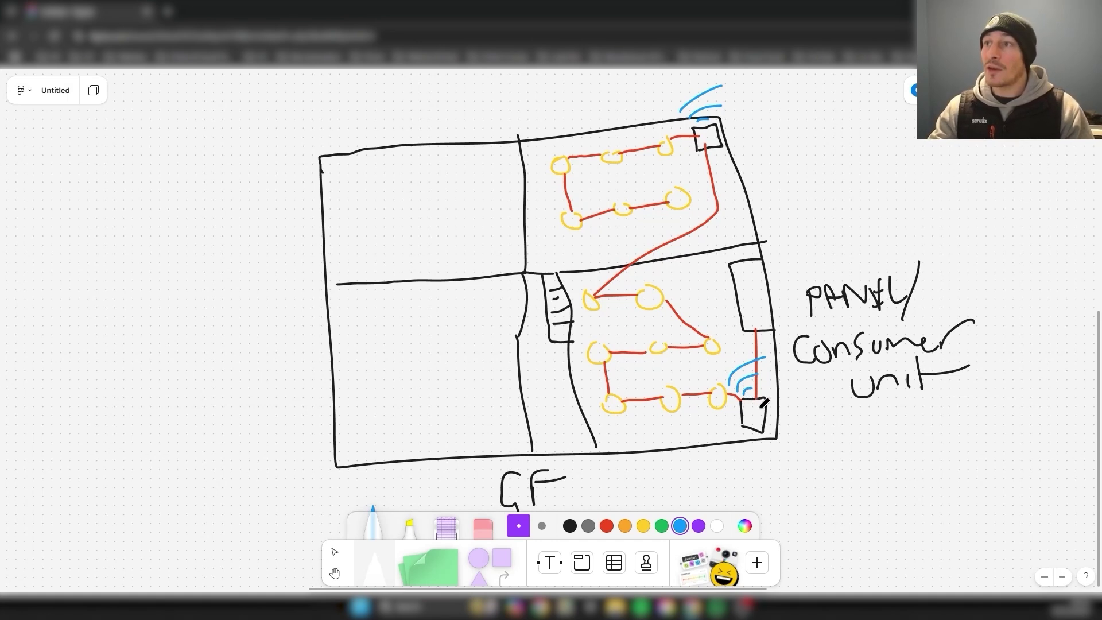
mouse_move(741, 392)
left_mouse_down()
mouse_move(741, 427)
mouse_move(778, 389)
mouse_move(743, 394)
left_mouse_up()
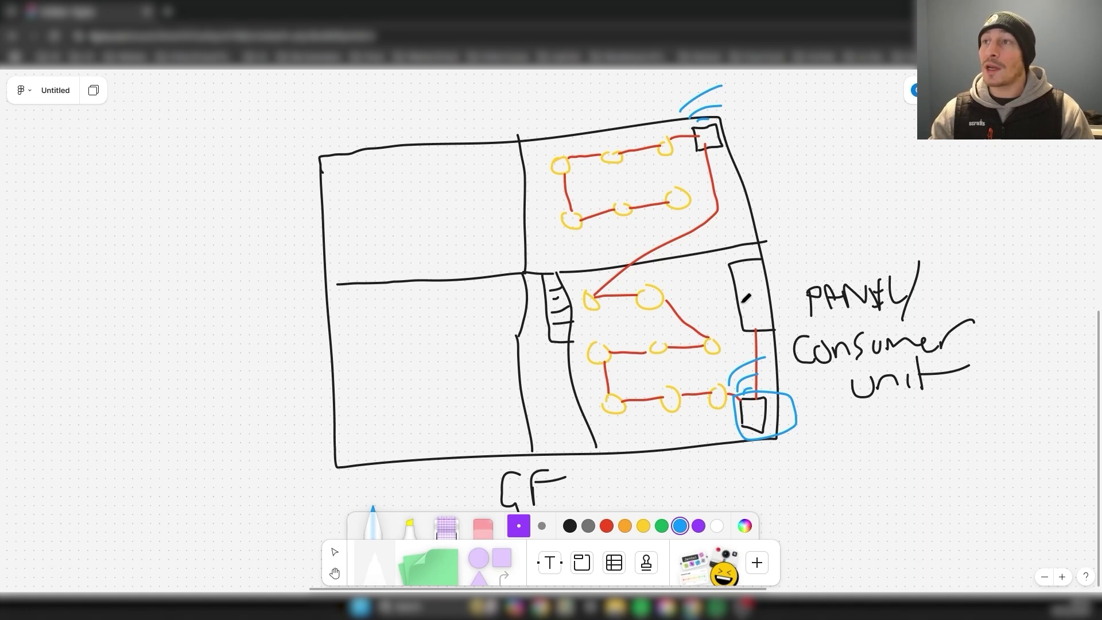
mouse_move(684, 115)
left_mouse_down()
mouse_move(749, 138)
mouse_move(697, 122)
left_mouse_up()
key("ctrl+z")
key("ctrl+z")
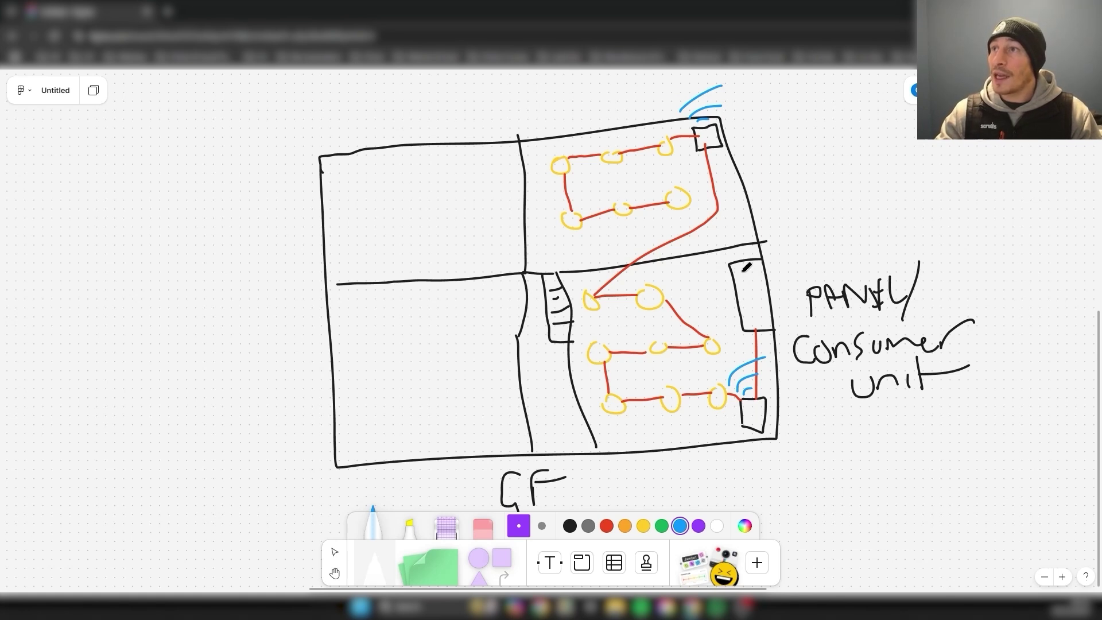
mouse_move(746, 267)
left_mouse_down()
mouse_move(744, 297)
mouse_move(764, 269)
mouse_move(742, 270)
mouse_move(766, 233)
left_mouse_up()
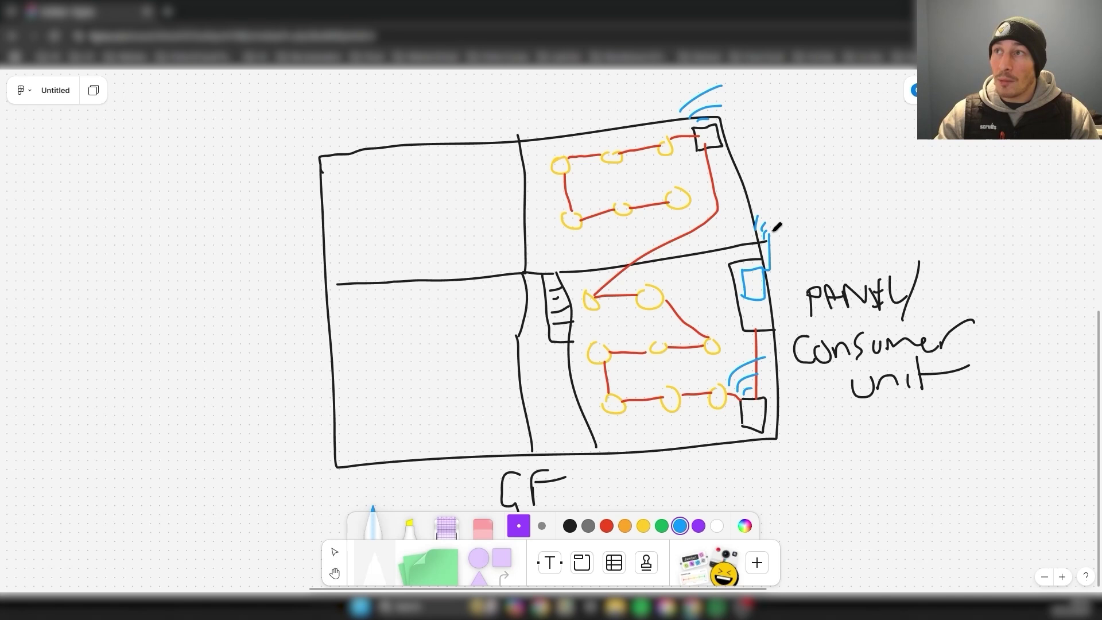
key("ctrl+z")
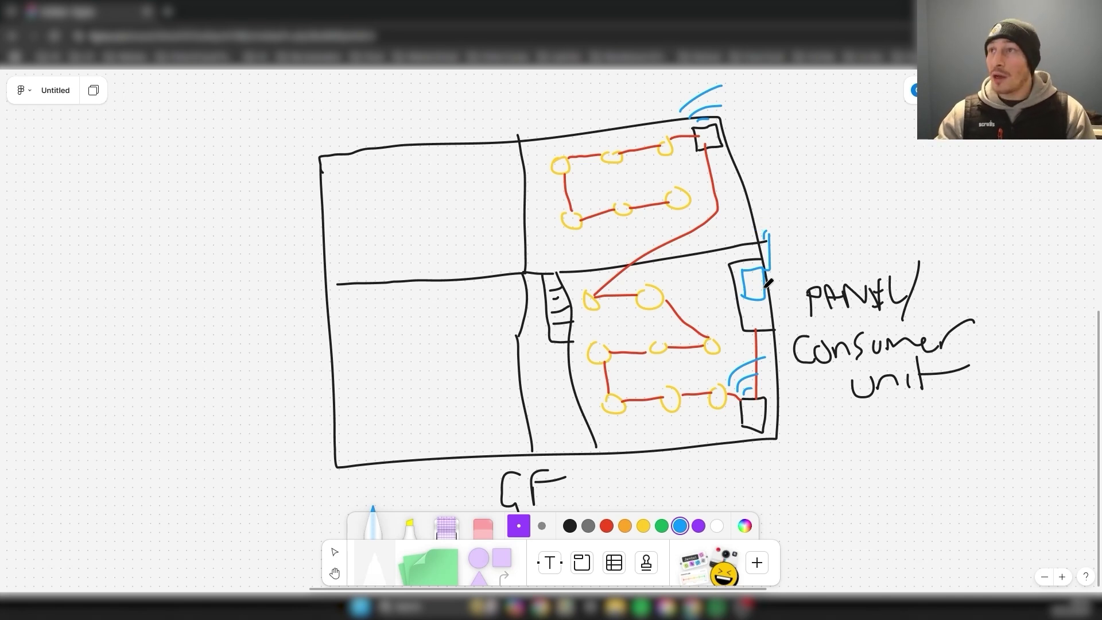
key("ctrl+z")
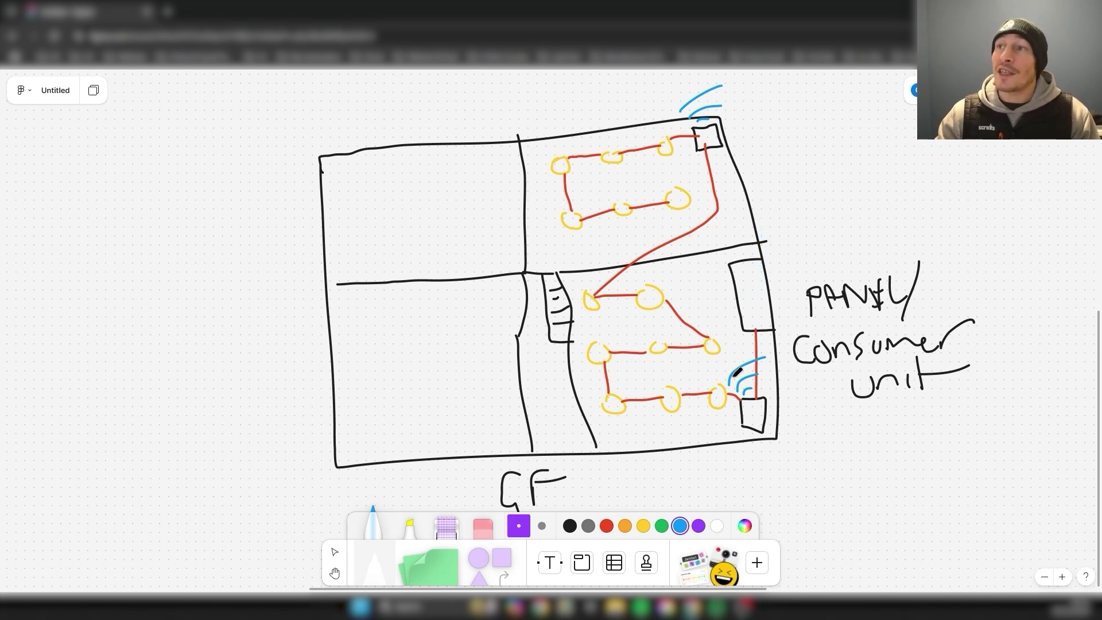
Bring the green-wired plan into view and handwrite DALI in blue to its right.
scroll(706, 414, "right", 10)
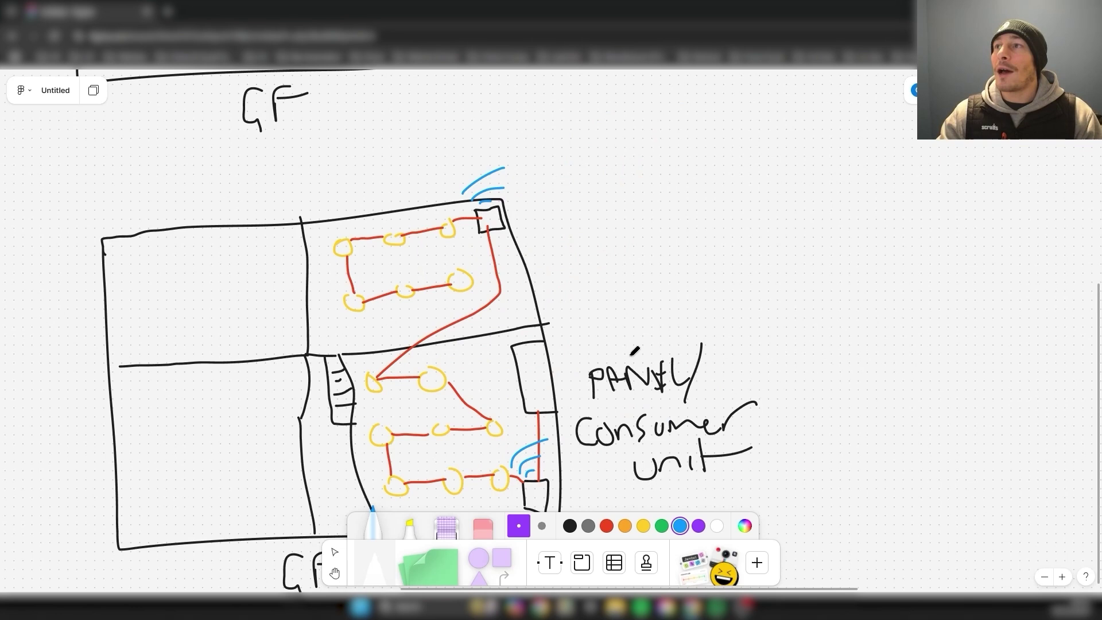
scroll(750, 310, "down", 3)
scroll(663, 337, "right", 10)
scroll(663, 337, "up", 6)
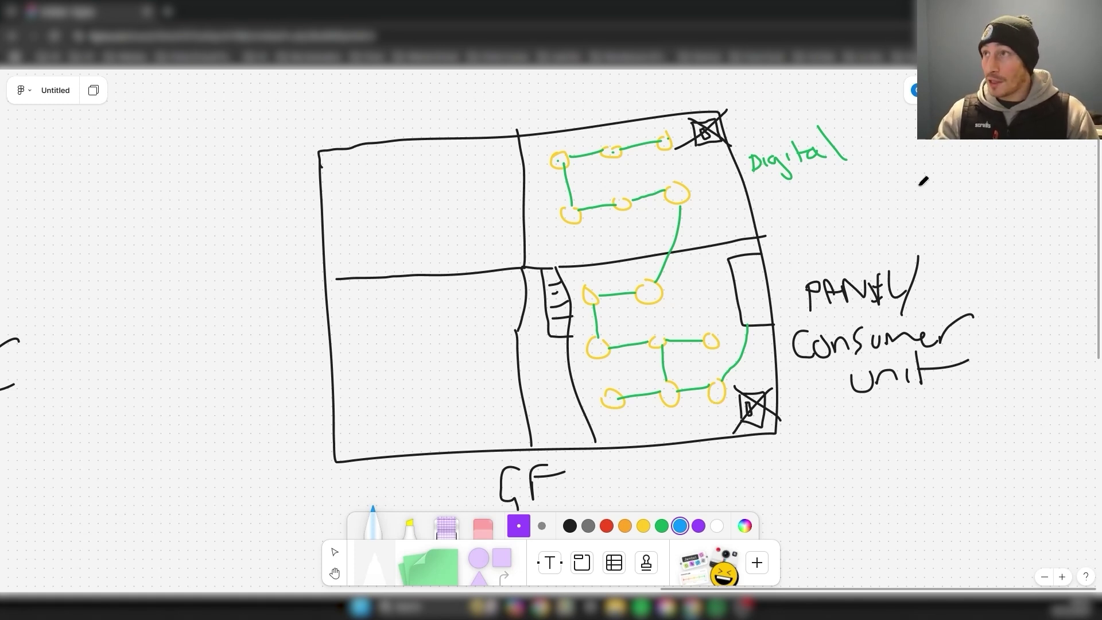
left_click_drag(919, 184, 922, 219)
mouse_move(935, 219)
left_mouse_down()
mouse_move(954, 217)
mouse_move(953, 201)
left_mouse_up()
left_click_drag(960, 190, 977, 205)
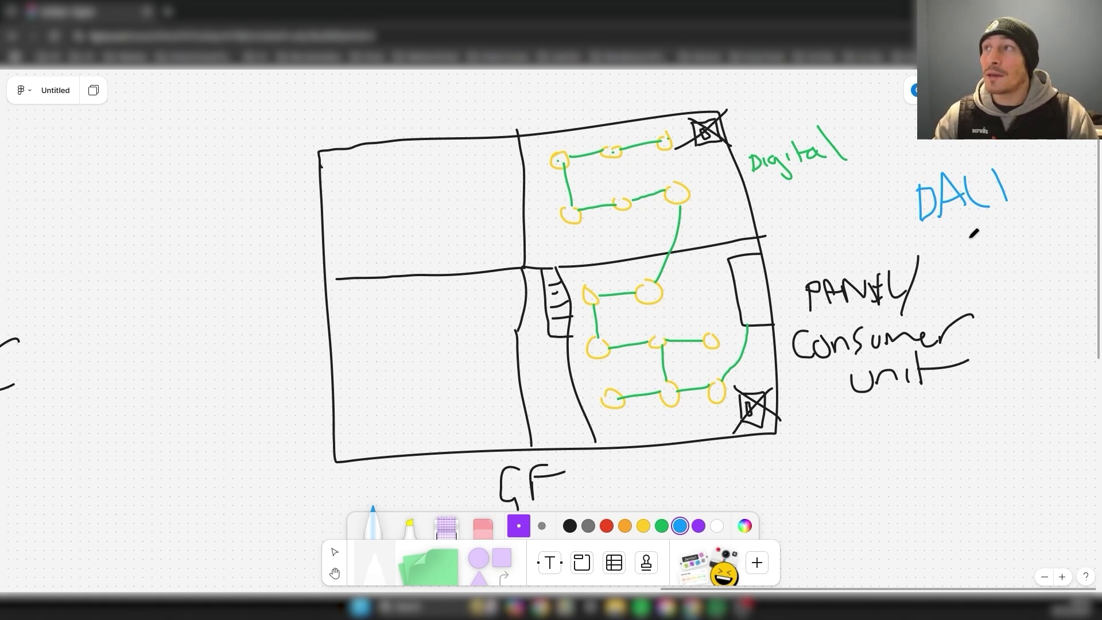
Write 'Loxone' and 'Tree' in blue below the DALI label.
mouse_move(945, 246)
left_mouse_down()
mouse_move(957, 265)
mouse_move(974, 248)
mouse_move(996, 260)
left_mouse_up()
mouse_move(996, 248)
left_mouse_down()
mouse_move(986, 260)
mouse_move(1015, 242)
mouse_move(1047, 250)
left_mouse_up()
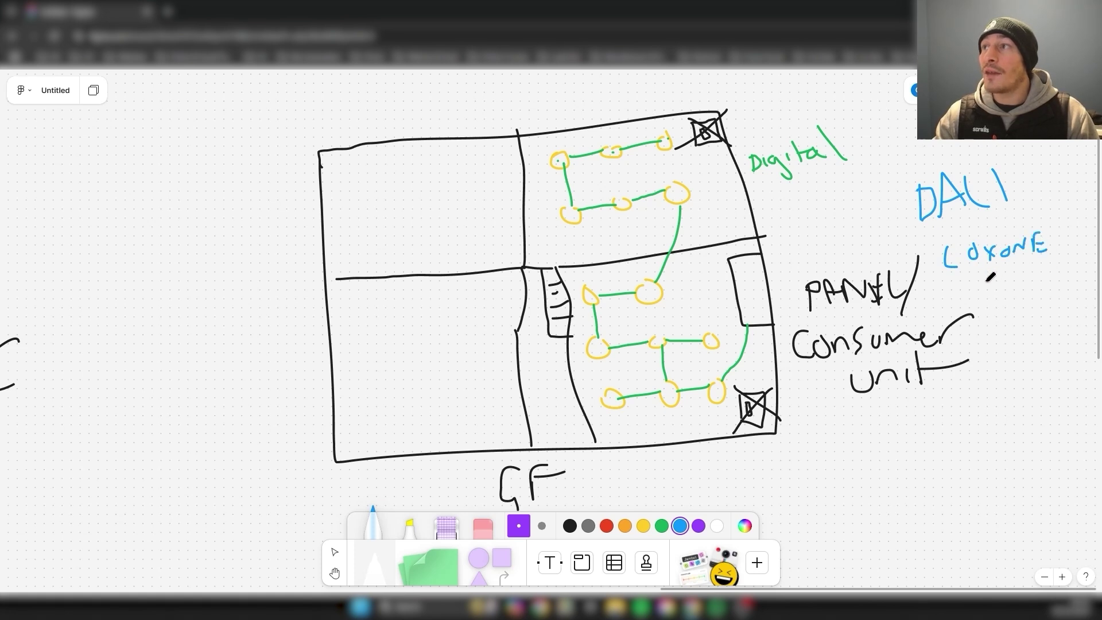
mouse_move(982, 283)
left_mouse_down()
mouse_move(1001, 283)
mouse_move(995, 294)
left_mouse_up()
left_click_drag(1005, 294, 1094, 282)
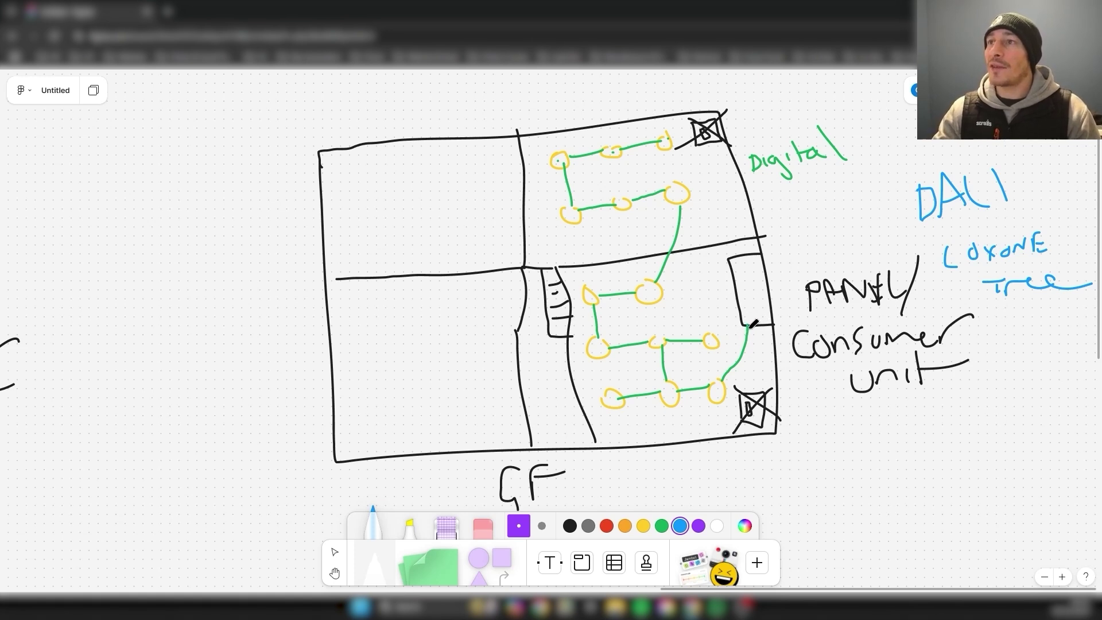
Sketch trial blue wires from the consumer unit to the lower lights, undoing each one.
mouse_move(747, 325)
left_mouse_down()
mouse_move(726, 374)
mouse_move(668, 389)
left_mouse_up()
mouse_move(897, 178)
left_mouse_down()
mouse_move(924, 305)
mouse_move(906, 176)
left_mouse_up()
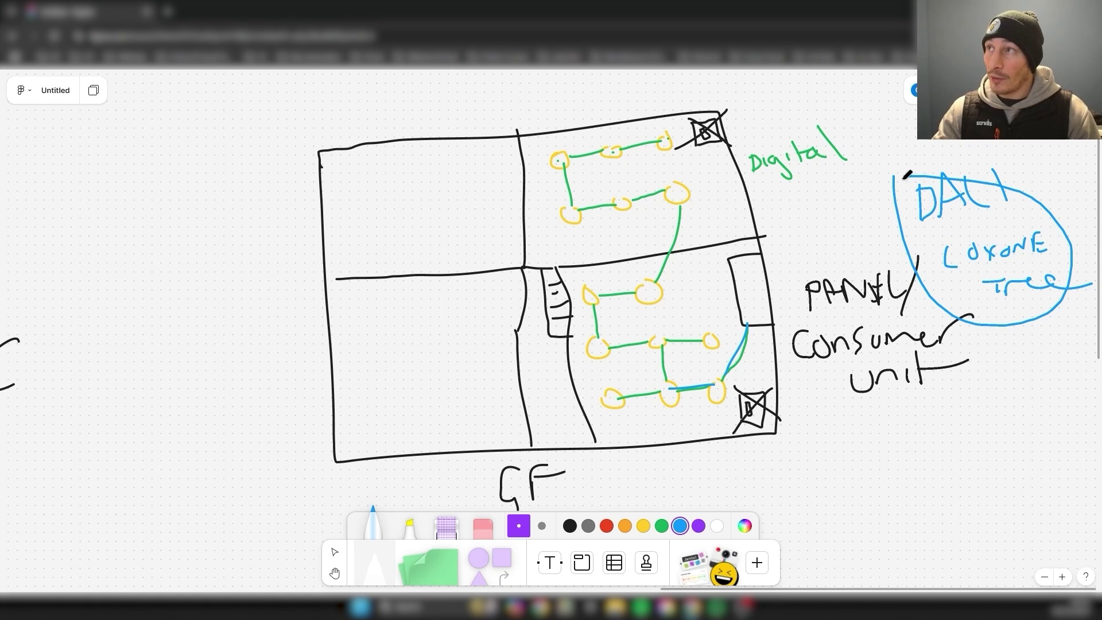
key("ctrl+z")
key("ctrl+z")
key("ctrl+z")
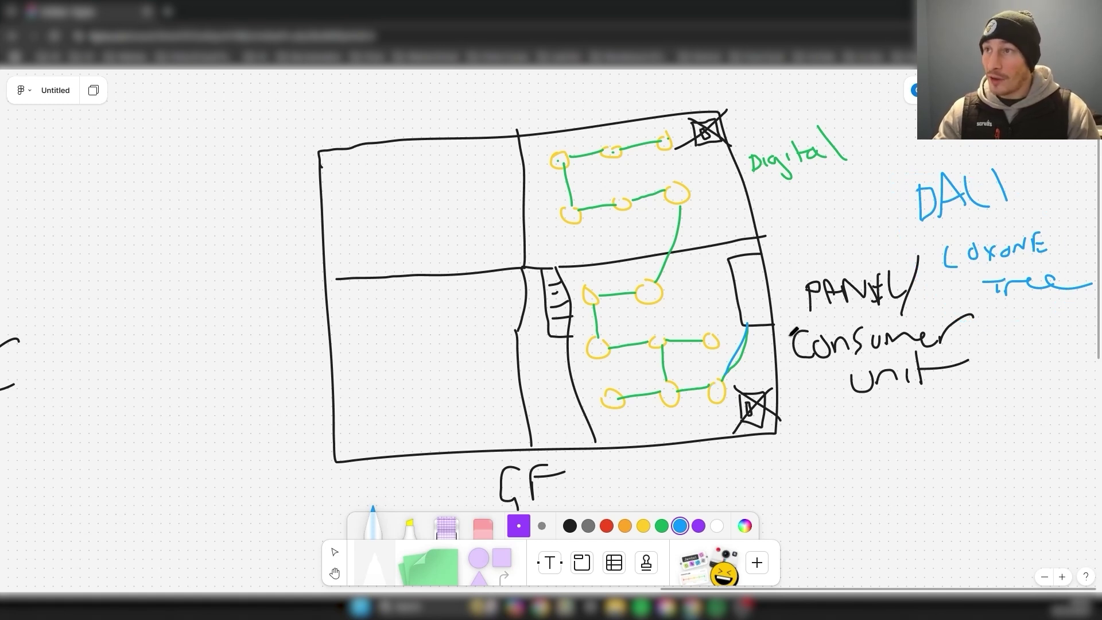
mouse_move(748, 325)
left_mouse_down()
mouse_move(724, 381)
mouse_move(718, 343)
mouse_move(660, 340)
mouse_move(664, 385)
mouse_move(608, 355)
mouse_move(666, 290)
mouse_move(586, 284)
left_mouse_up()
key("ctrl+z")
key("ctrl+z")
key("ctrl+z")
key("ctrl+z")
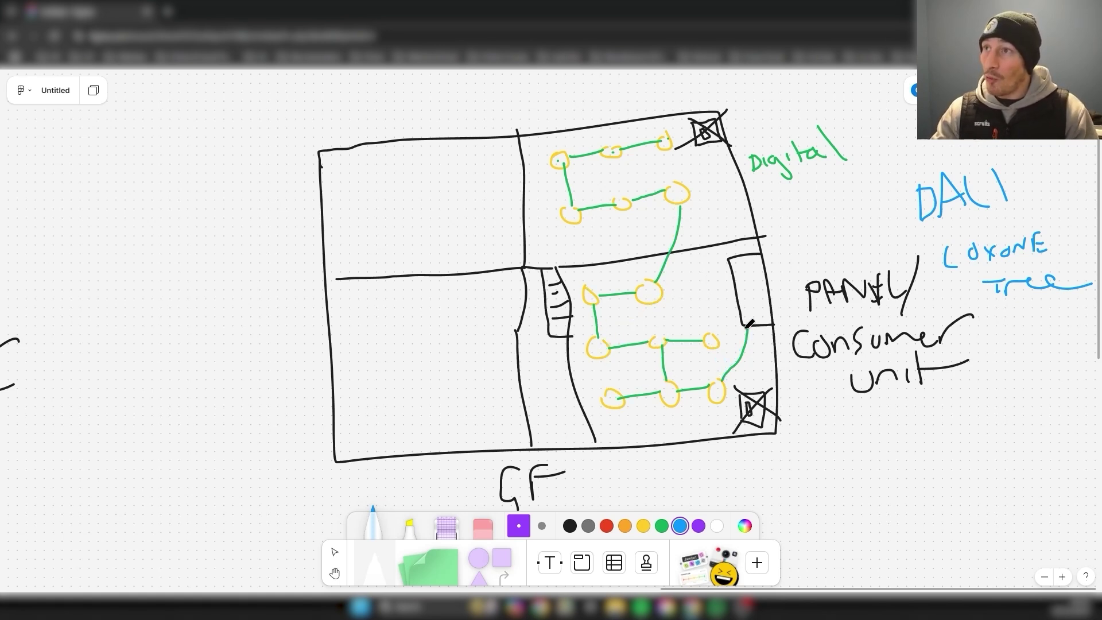
mouse_move(747, 326)
left_mouse_down()
mouse_move(687, 380)
mouse_move(625, 189)
mouse_move(683, 140)
mouse_move(749, 280)
mouse_move(738, 290)
mouse_move(749, 325)
mouse_move(648, 143)
mouse_move(746, 345)
mouse_move(760, 264)
left_mouse_up()
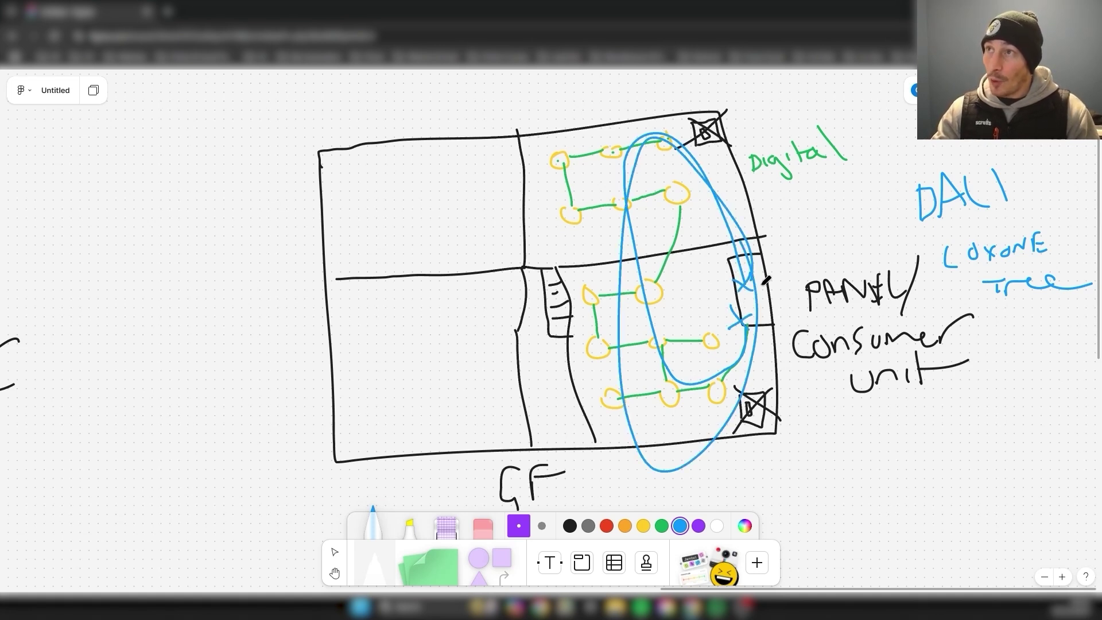
key("ctrl+z")
key("ctrl+z")
key("ctrl+z")
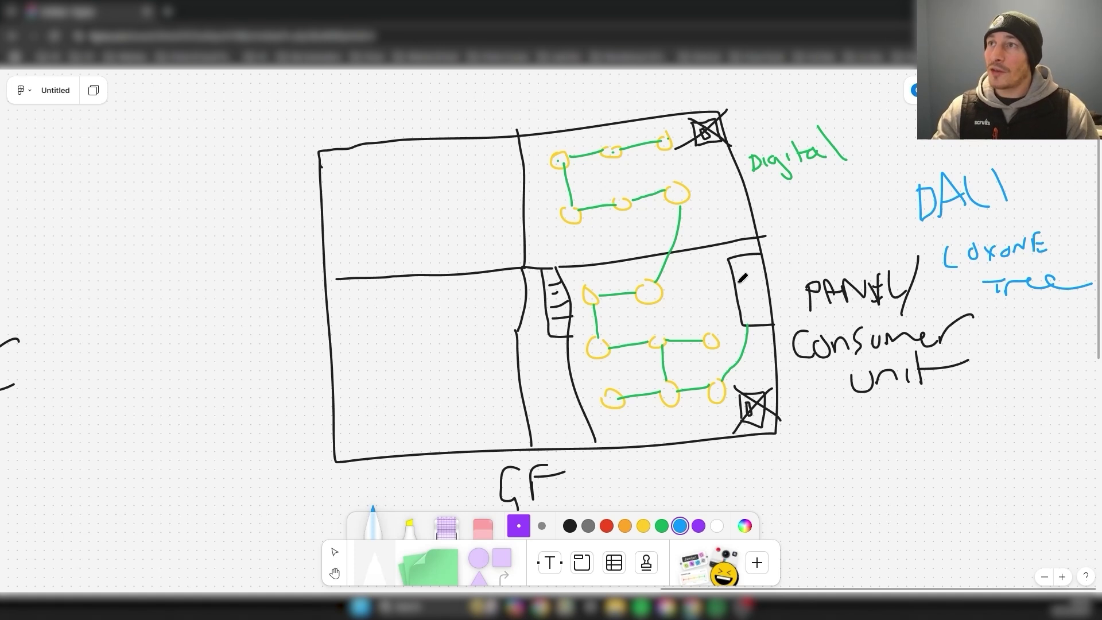
Handwrite '24VDC' and 'PSU' in blue beside the consumer unit wall under Digital.
left_click_drag(768, 217, 785, 237)
mouse_move(794, 215)
left_mouse_down()
mouse_move(792, 231)
mouse_move(811, 227)
left_mouse_up()
mouse_move(802, 219)
left_mouse_down()
mouse_move(805, 237)
mouse_move(830, 207)
mouse_move(838, 225)
mouse_move(875, 223)
left_mouse_up()
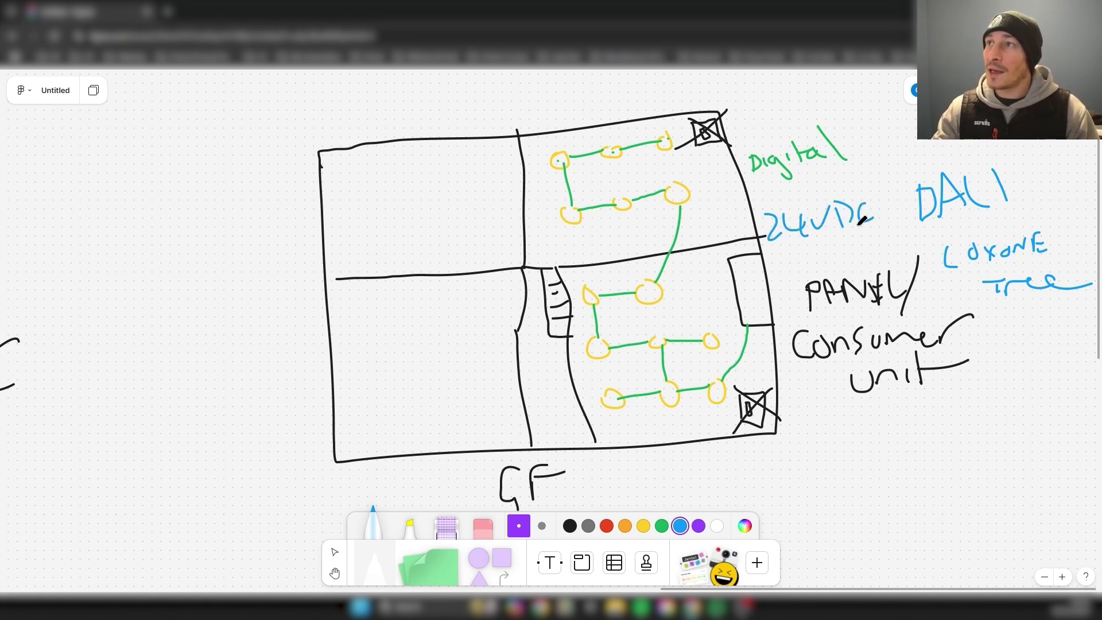
mouse_move(780, 250)
left_mouse_down()
mouse_move(778, 287)
mouse_move(786, 271)
left_mouse_up()
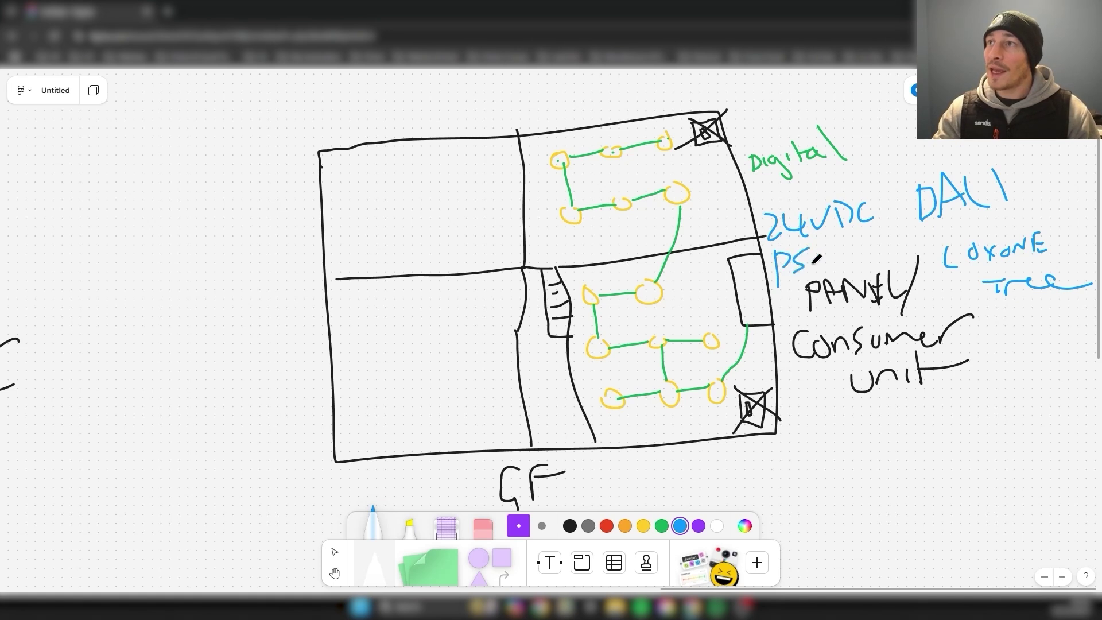
left_click_drag(823, 237, 842, 232)
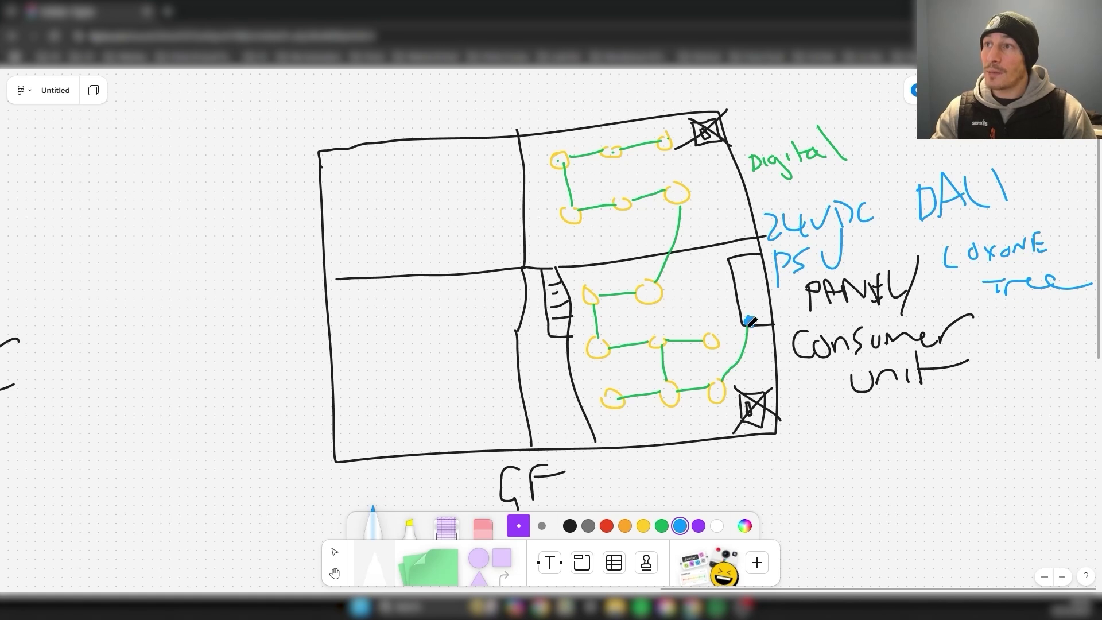
Draw trial blue wires and letters, then undo them together with the 24VDC PSU label.
mouse_move(750, 322)
left_mouse_down()
mouse_move(735, 367)
mouse_move(672, 383)
mouse_move(636, 341)
mouse_move(692, 257)
mouse_move(575, 184)
mouse_move(669, 140)
left_mouse_up()
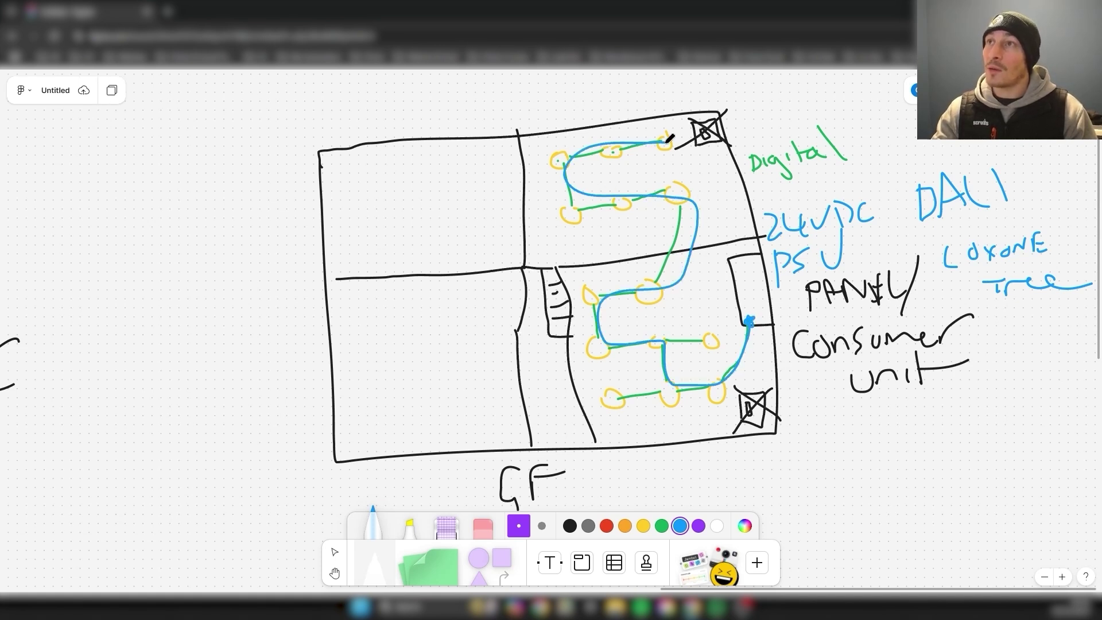
key("ctrl+z")
mouse_move(747, 322)
left_mouse_down()
mouse_move(281, 201)
mouse_move(123, 229)
left_mouse_up()
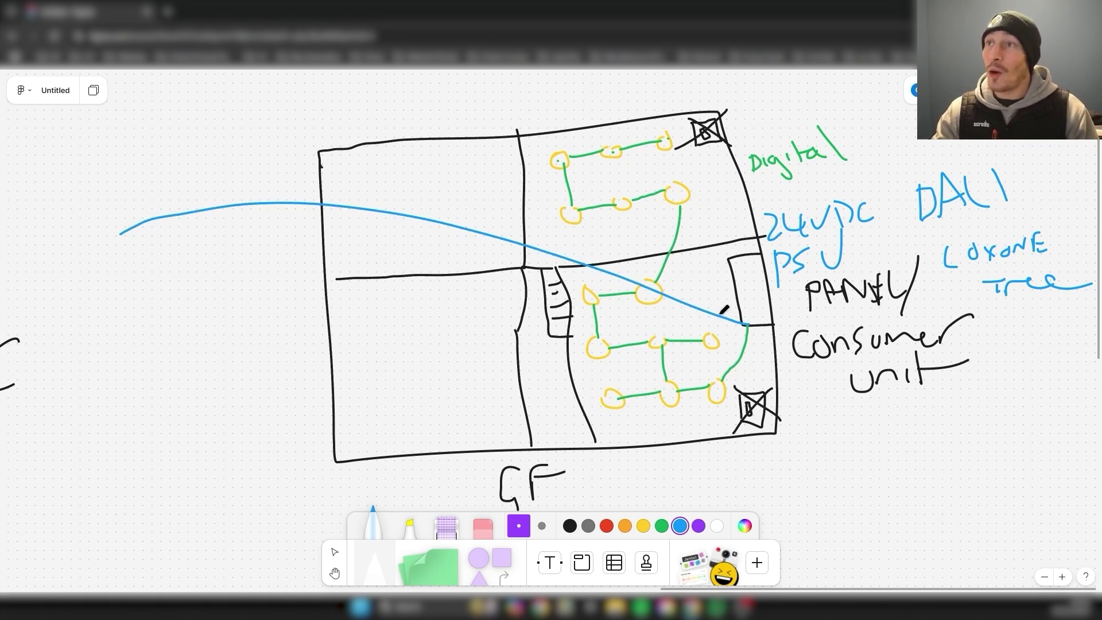
left_click_drag(126, 278, 133, 262)
left_click_drag(156, 258, 156, 284)
mouse_move(156, 257)
left_mouse_down()
mouse_move(187, 265)
mouse_move(160, 280)
left_mouse_up()
key("ctrl+z")
key("ctrl+z")
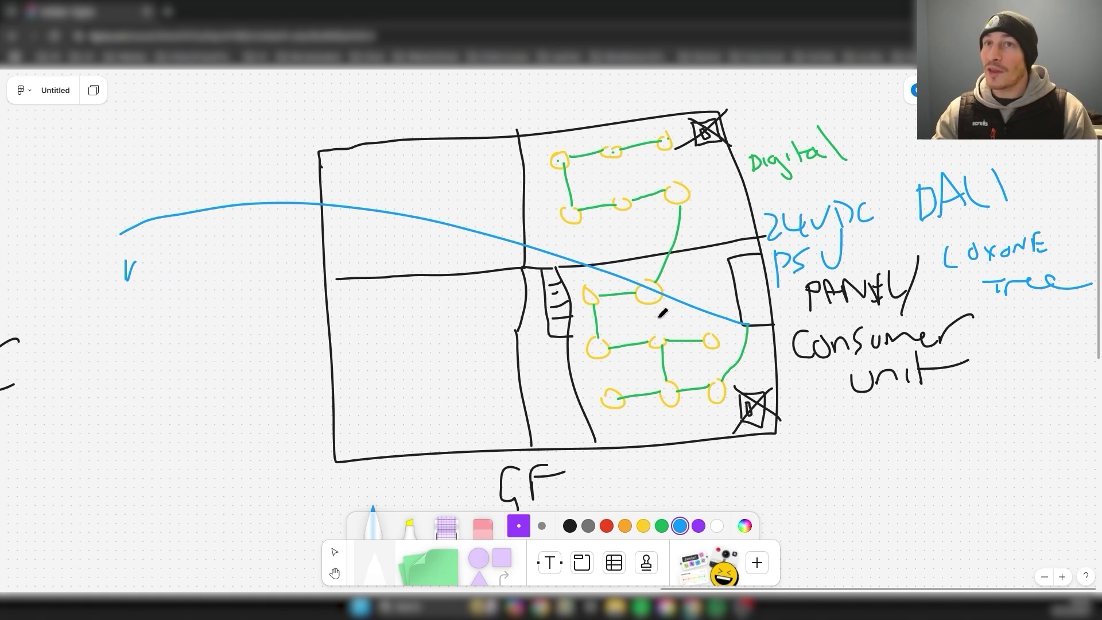
key("ctrl+z")
key("ctrl+z")
key("ctrl+z")
key("ctrl+z")
key("ctrl+z")
key("ctrl+z")
key("ctrl+z")
key("ctrl+z")
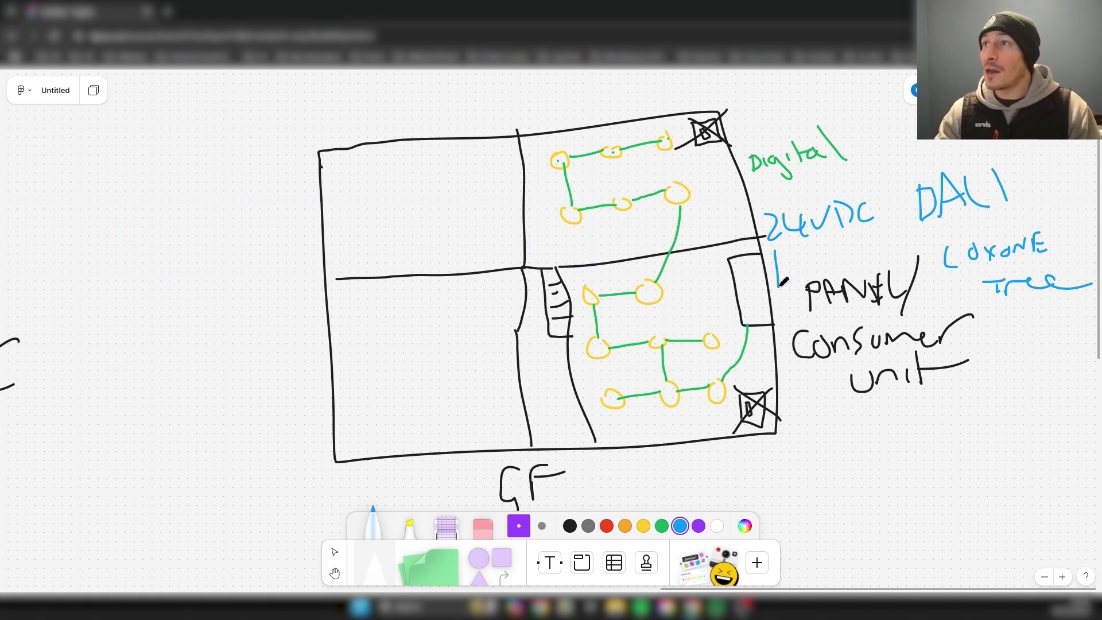
key("ctrl+z")
key("ctrl+z")
key("ctrl+z")
key("ctrl+z")
key("ctrl+z")
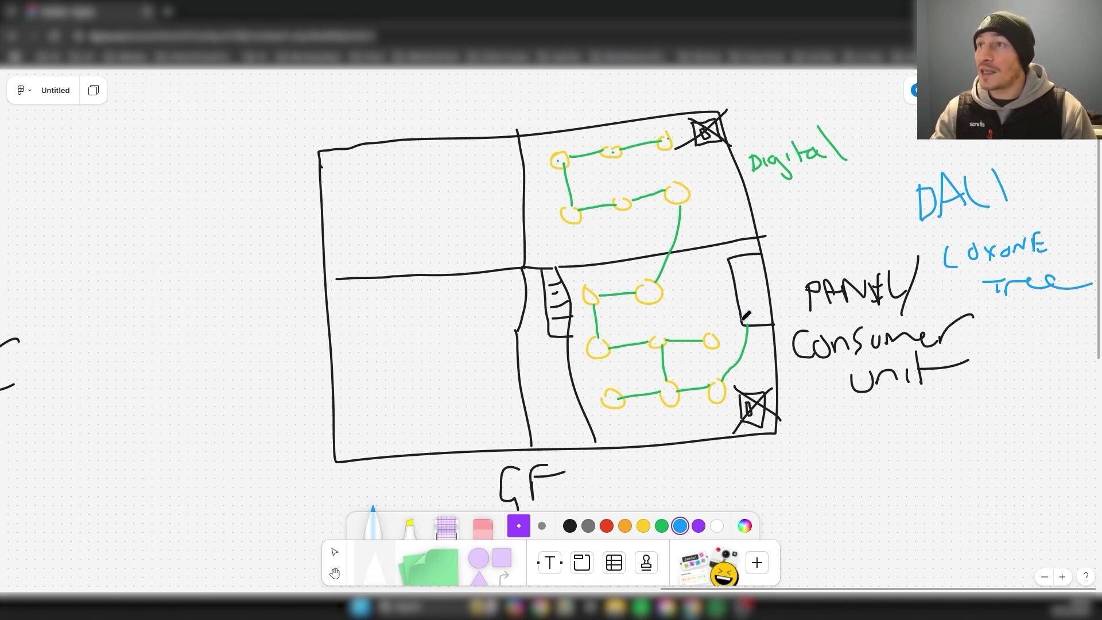
Try short blue strokes by the panel and below the middle light, undoing both.
left_click_drag(752, 322, 746, 356)
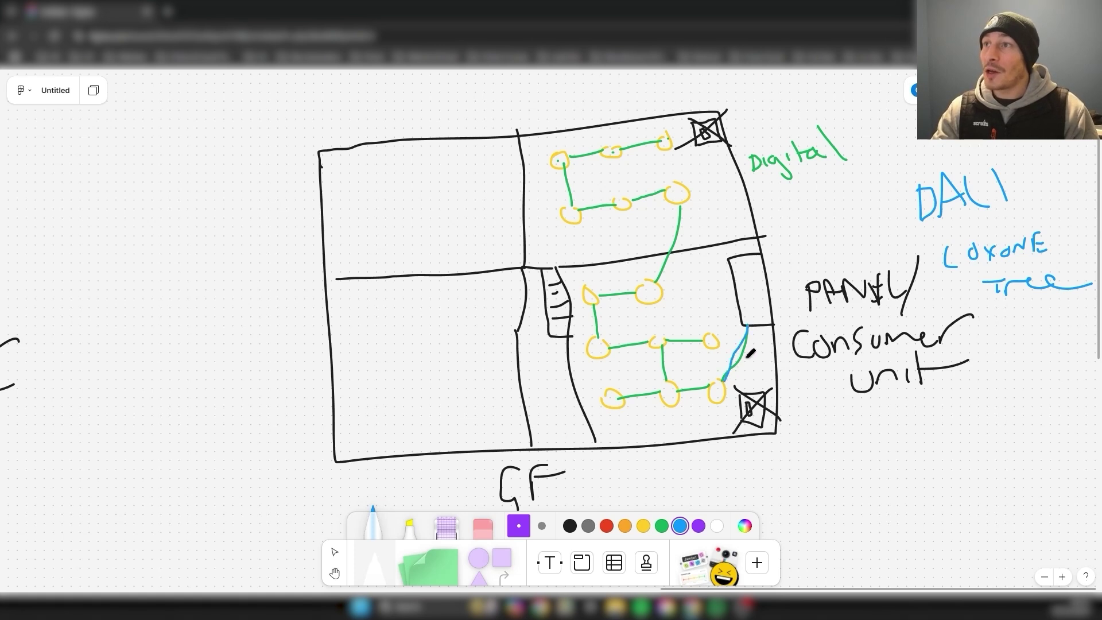
key("ctrl+z")
left_click_drag(665, 341, 667, 376)
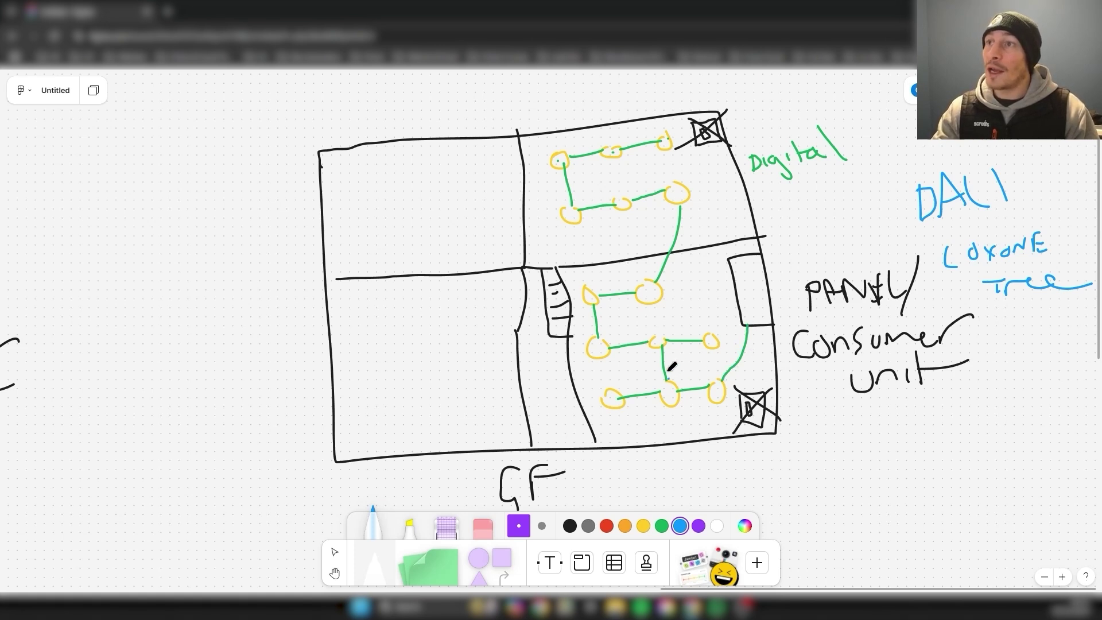
key("ctrl+z")
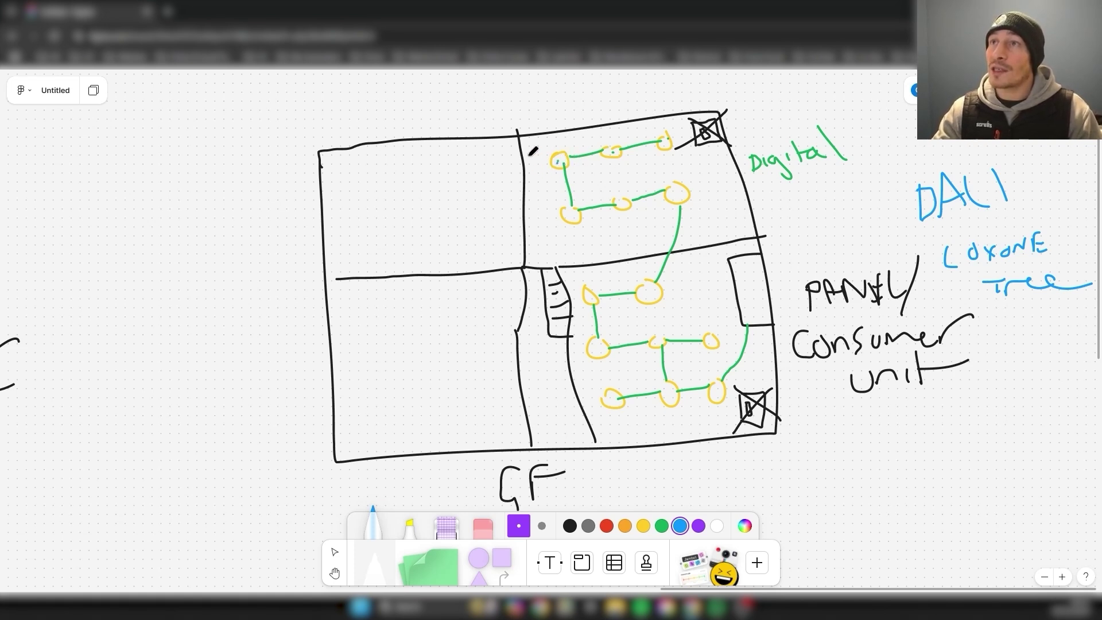
mouse_move(545, 145)
left_mouse_down()
mouse_move(541, 183)
mouse_move(704, 121)
mouse_move(560, 136)
left_mouse_up()
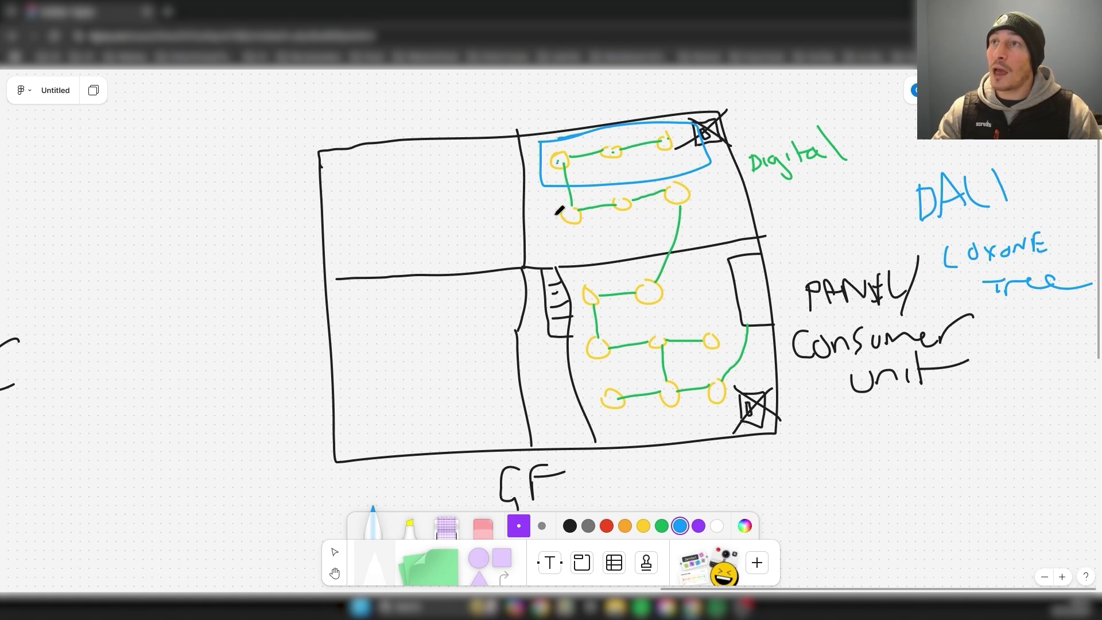
mouse_move(542, 192)
left_mouse_down()
mouse_move(647, 214)
mouse_move(514, 198)
left_mouse_up()
key("ctrl+z")
key("ctrl+z")
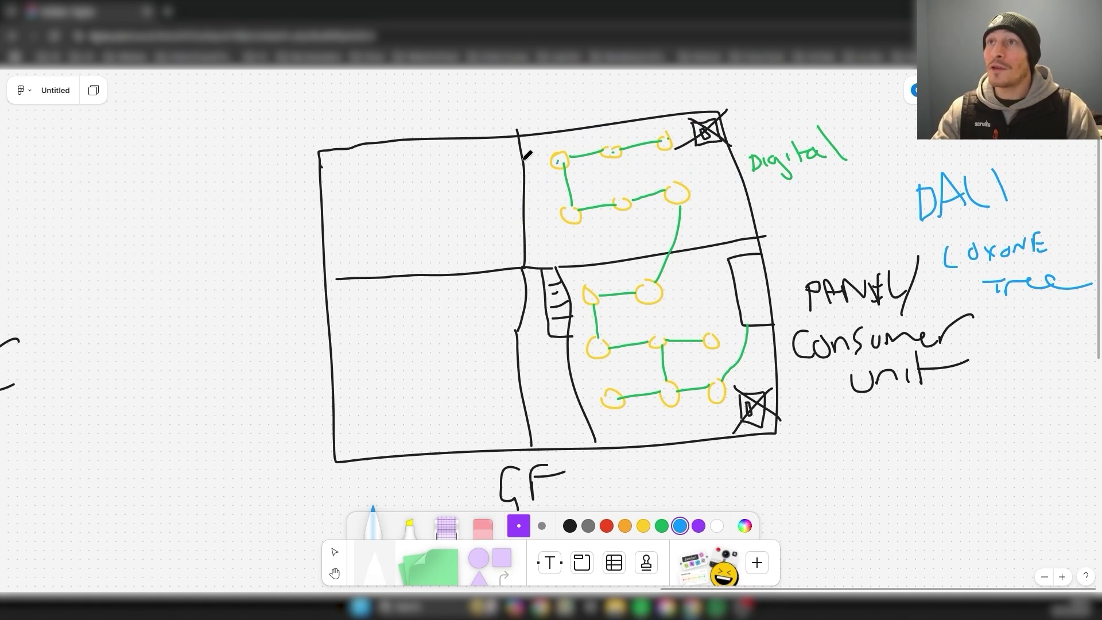
mouse_move(531, 149)
left_mouse_down()
mouse_move(595, 233)
mouse_move(564, 138)
mouse_move(533, 145)
mouse_move(606, 236)
mouse_move(603, 123)
mouse_move(652, 188)
mouse_move(718, 115)
left_mouse_up()
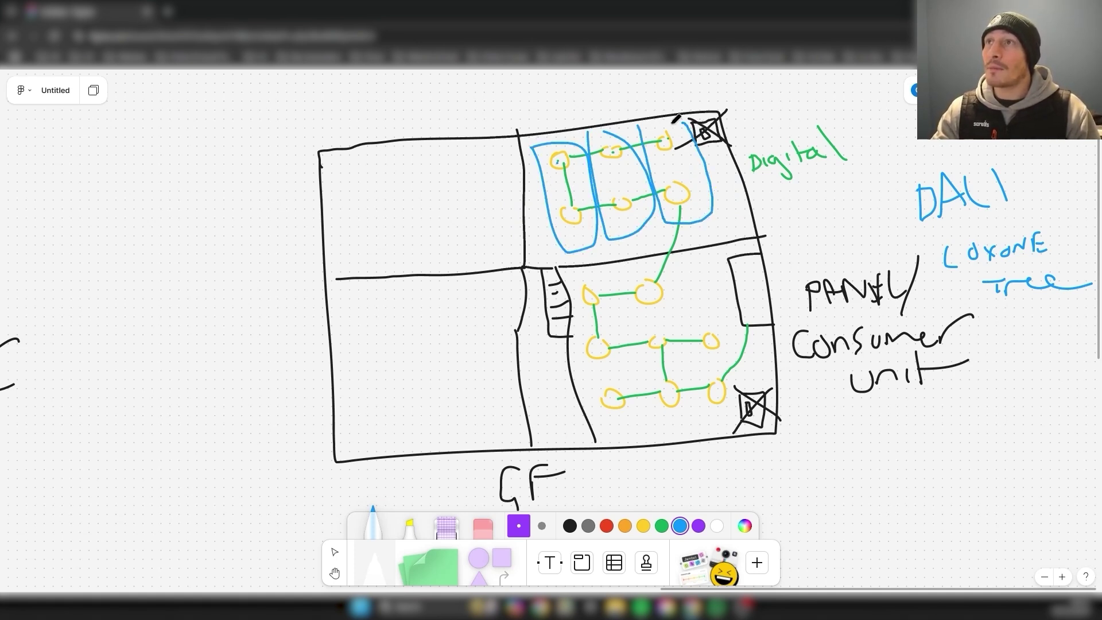
key("ctrl+z")
key("ctrl+z")
key("ctrl+z")
key("ctrl+z")
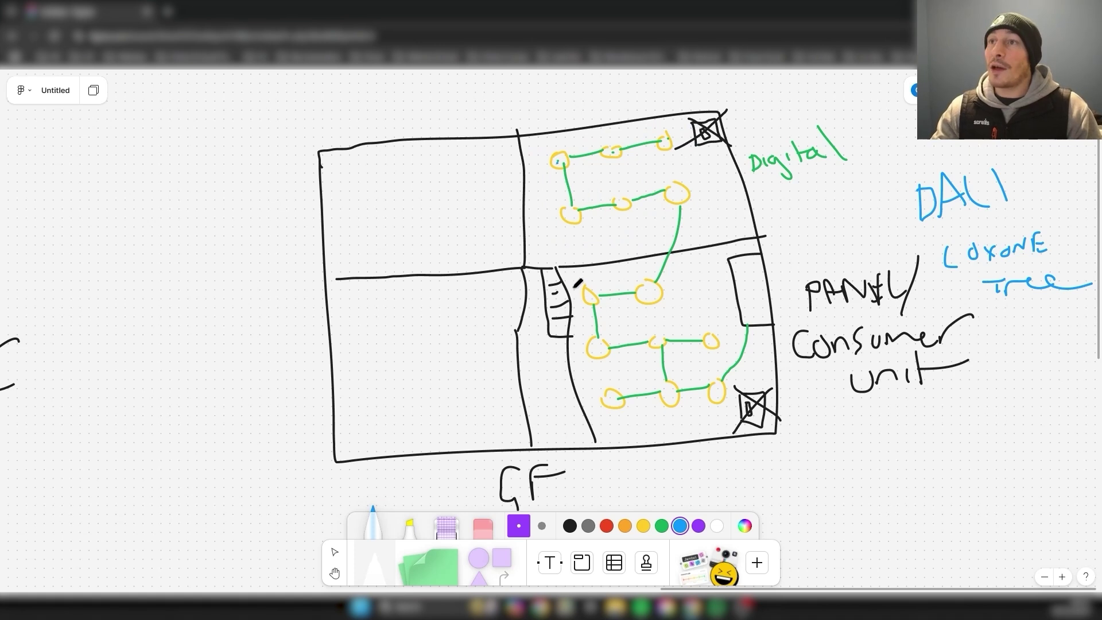
mouse_move(574, 286)
left_mouse_down()
mouse_move(757, 402)
mouse_move(595, 290)
left_mouse_up()
key("ctrl+z")
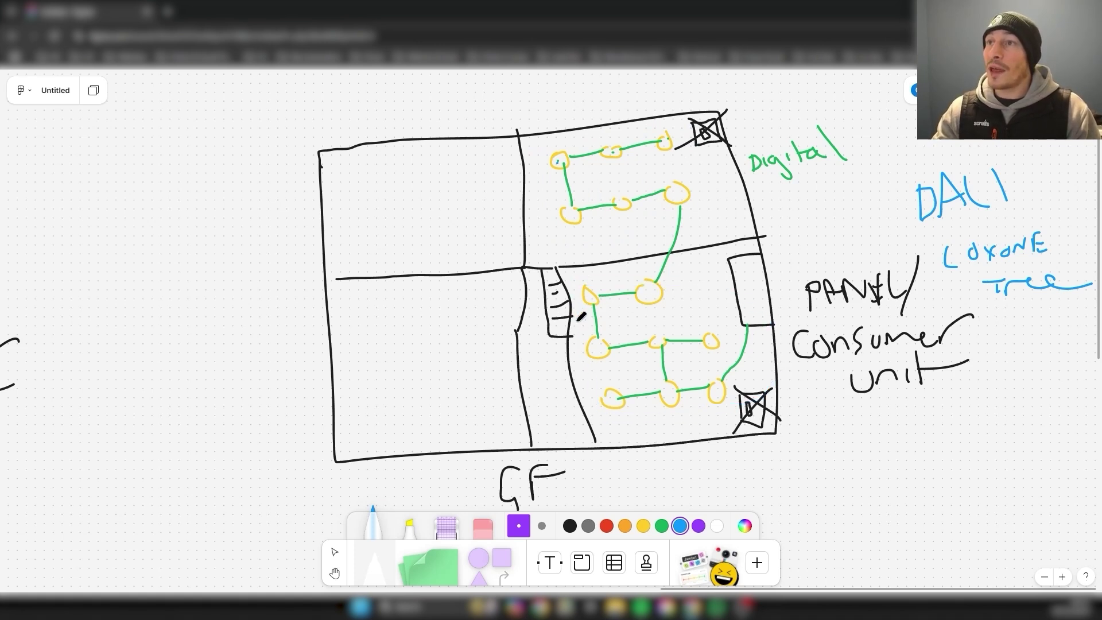
left_click_drag(568, 328, 753, 298)
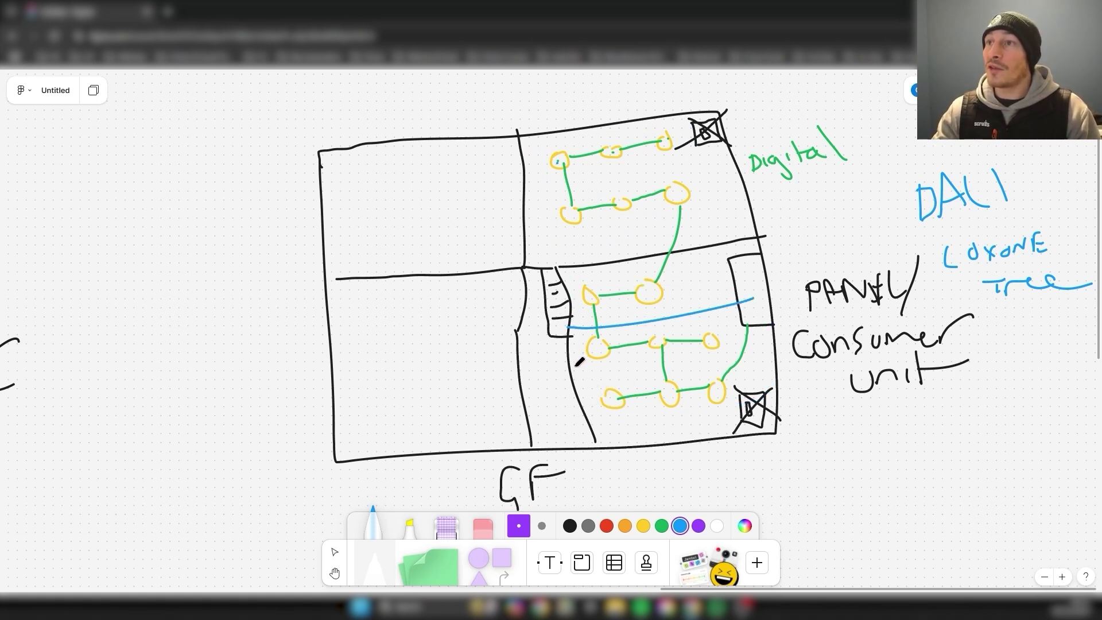
key("ctrl+z")
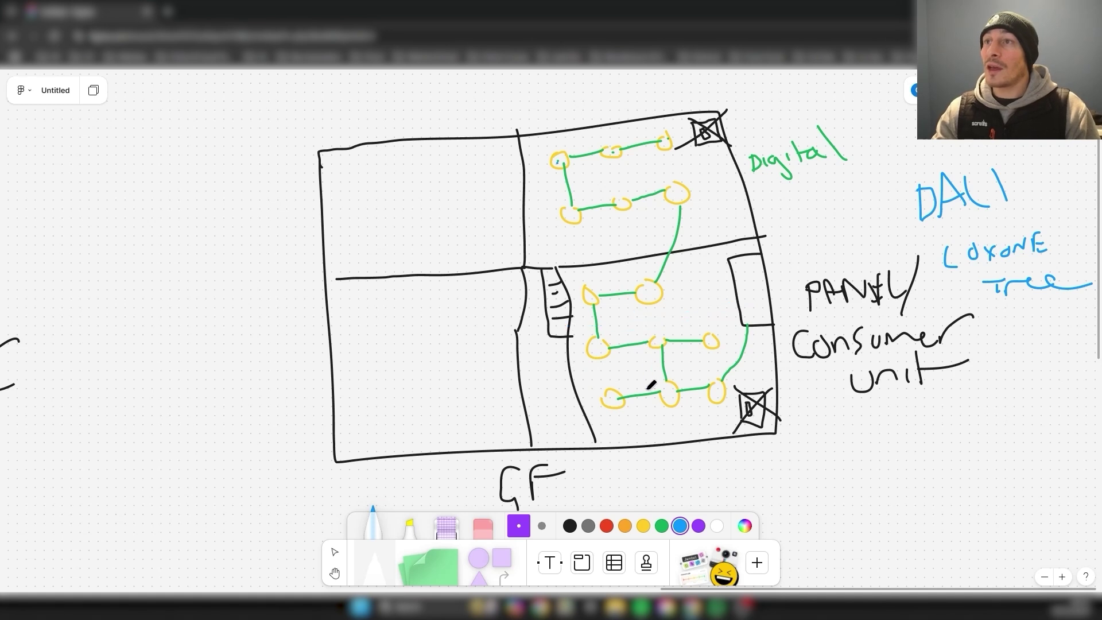
left_click_drag(755, 171, 753, 144)
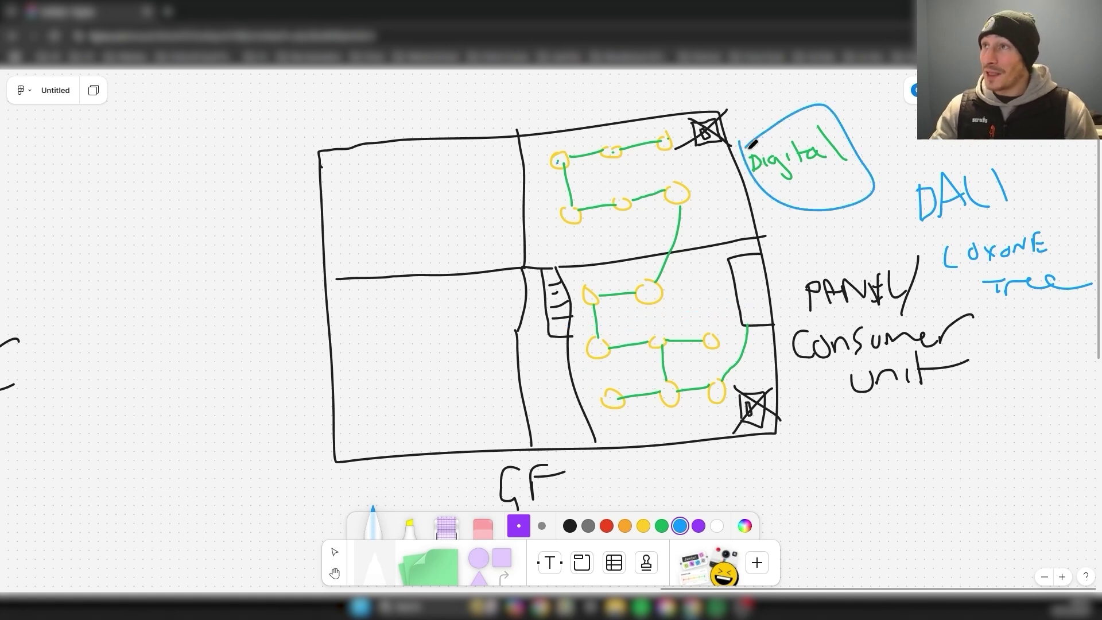
key("ctrl+z")
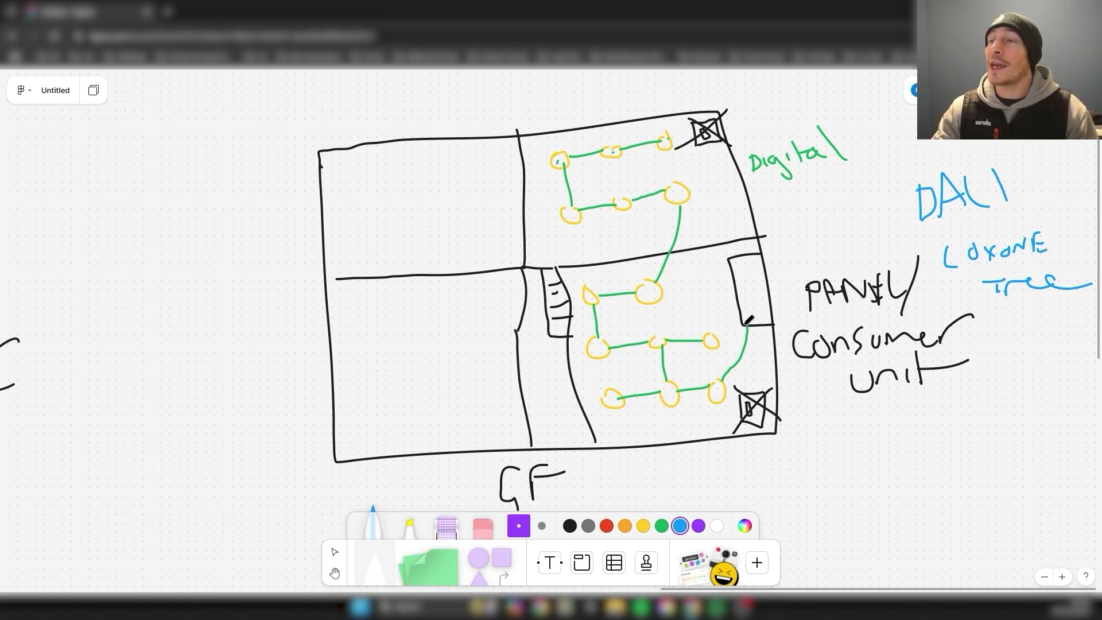
Draw a blue arc from the top-right light to the panel, undoing the trial run and X.
left_click_drag(749, 321, 720, 382)
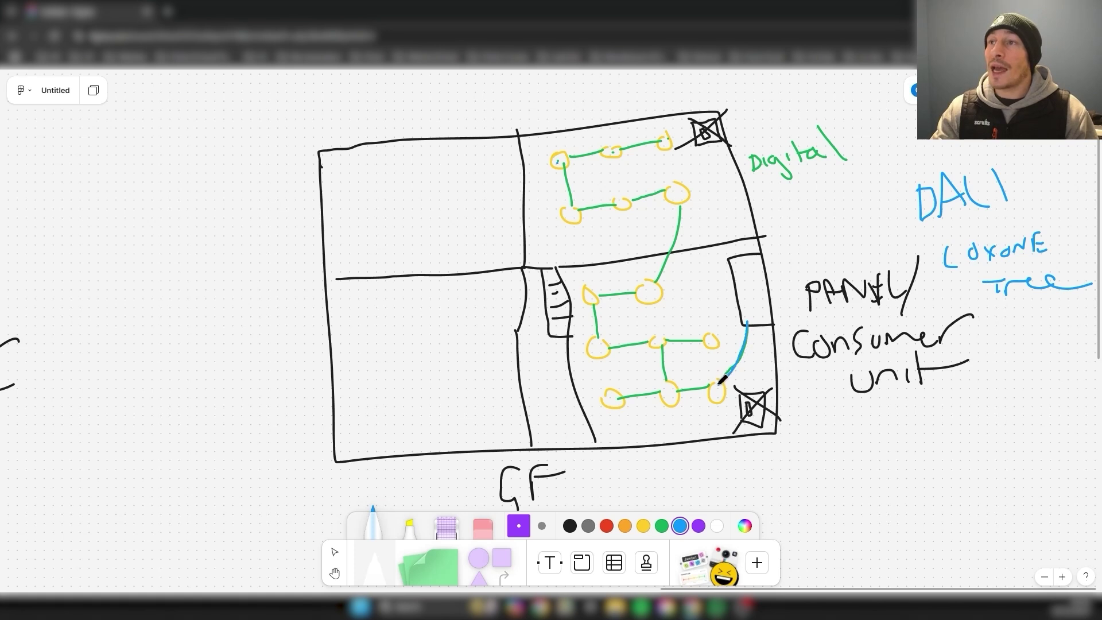
key("ctrl+z")
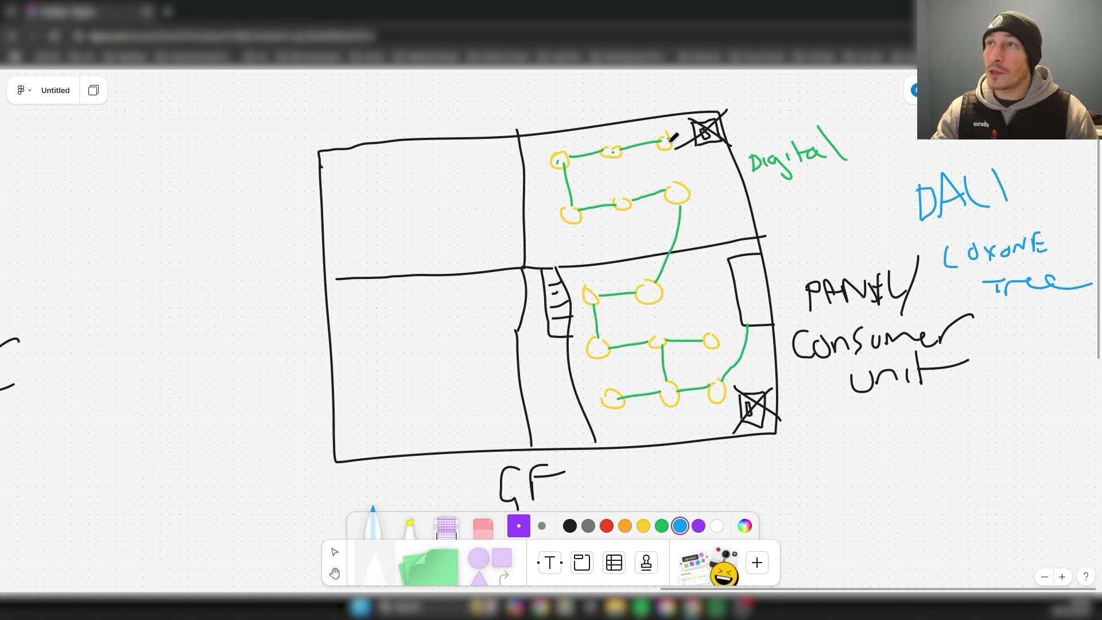
mouse_move(669, 141)
left_mouse_down()
mouse_move(701, 158)
mouse_move(750, 262)
left_mouse_up()
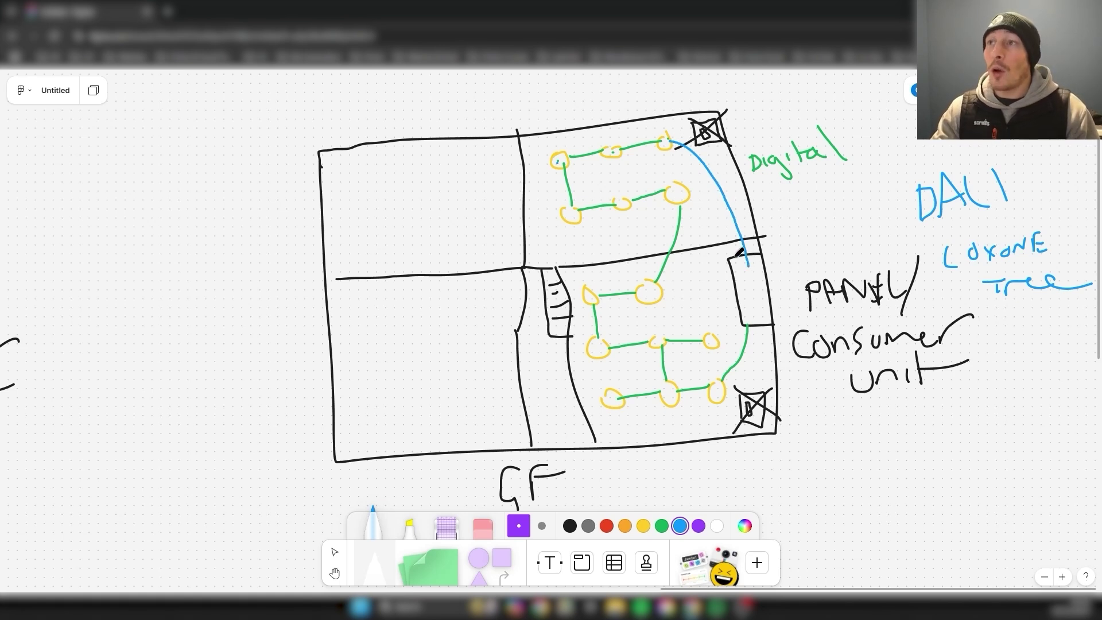
mouse_move(737, 257)
left_mouse_down()
mouse_move(753, 268)
mouse_move(739, 268)
mouse_move(755, 324)
mouse_move(614, 315)
mouse_move(706, 369)
mouse_move(721, 170)
left_mouse_up()
key("ctrl+z")
key("ctrl+z")
key("ctrl+z")
key("ctrl+z")
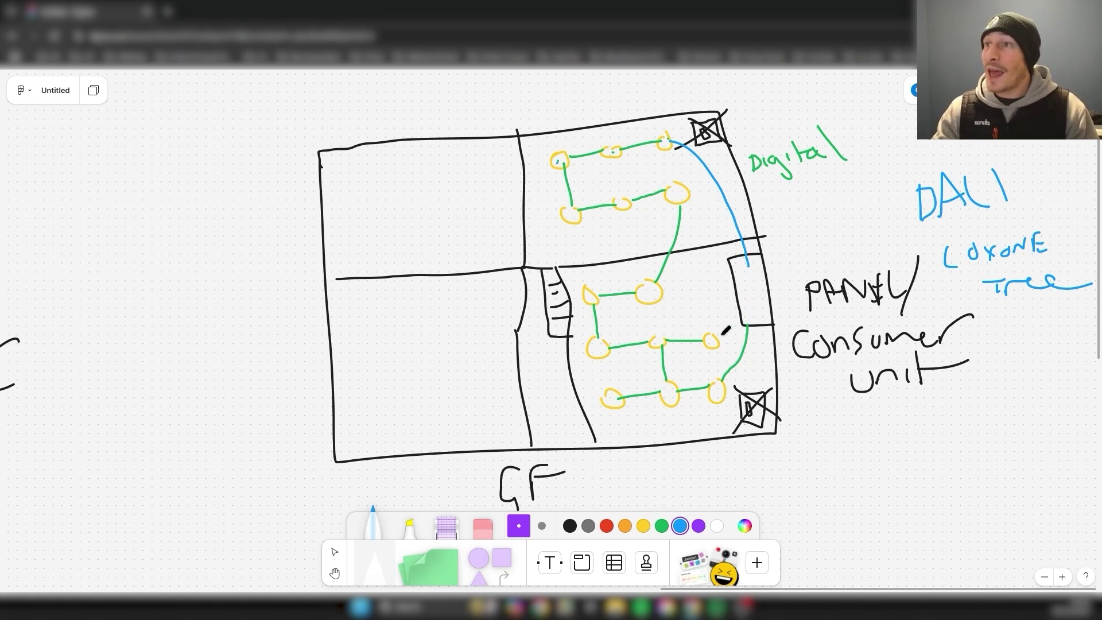
Retrace the blue arc more boldly and cross out the green link near the panel with a blue X.
left_click_drag(727, 348, 764, 368)
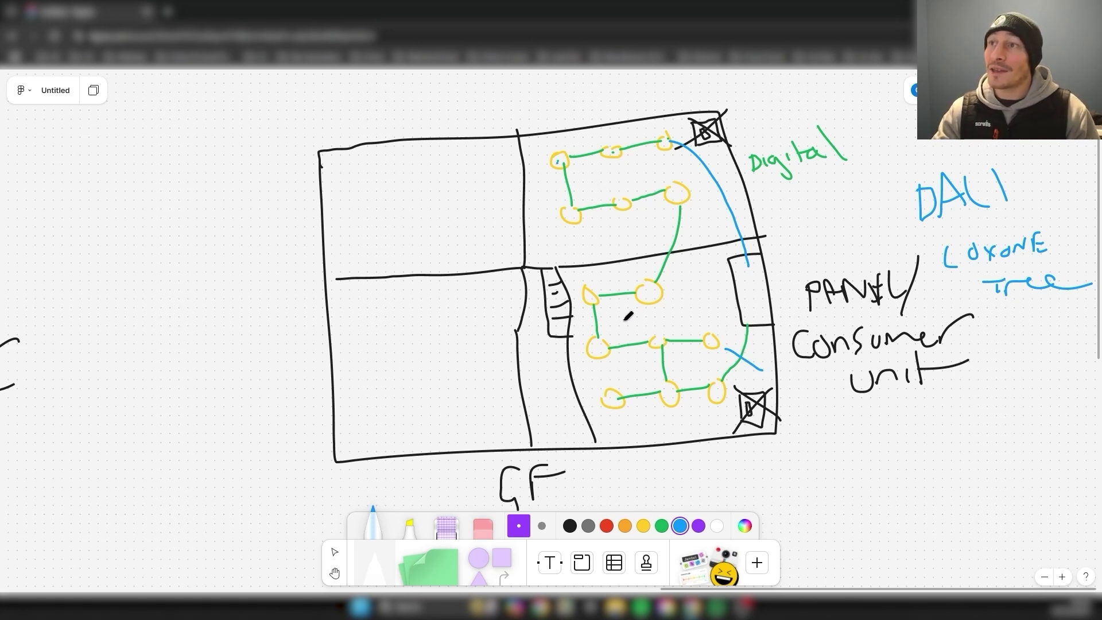
mouse_move(609, 126)
left_mouse_down()
mouse_move(654, 510)
mouse_move(603, 85)
left_mouse_up()
key("ctrl+z")
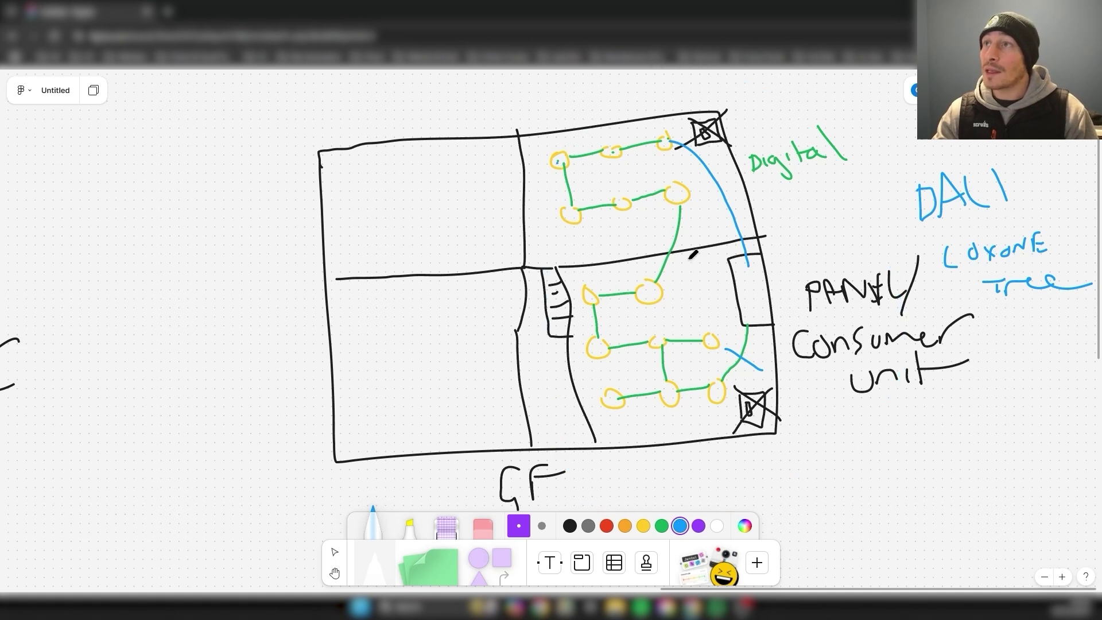
key("ctrl+z")
mouse_move(676, 138)
left_mouse_down()
mouse_move(743, 230)
mouse_move(748, 267)
left_mouse_up()
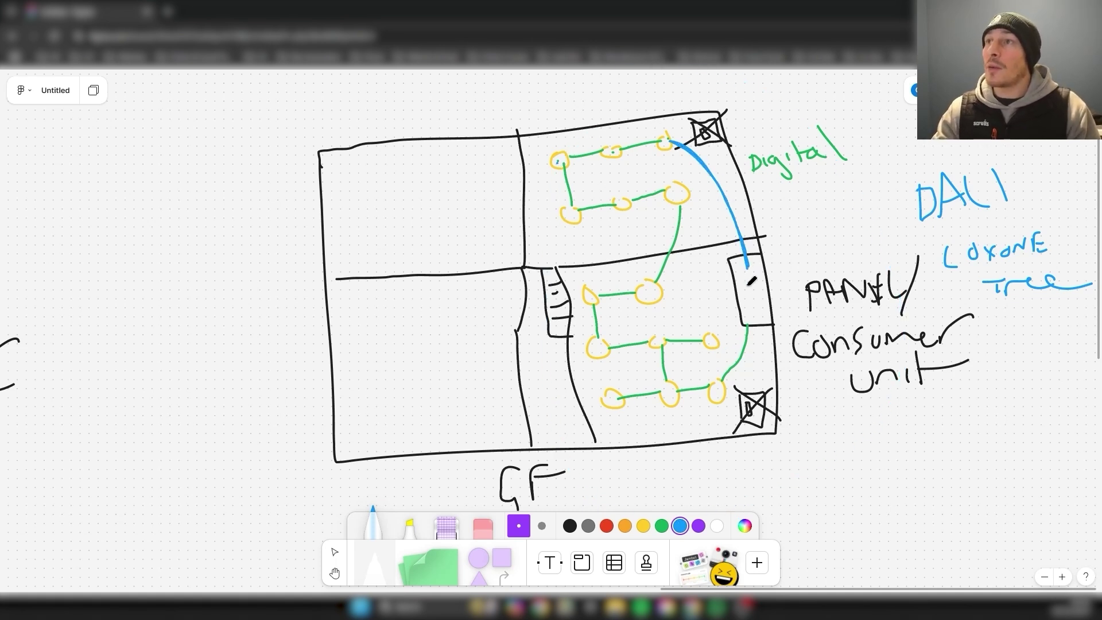
left_click_drag(736, 338, 753, 352)
left_click_drag(753, 339, 740, 352)
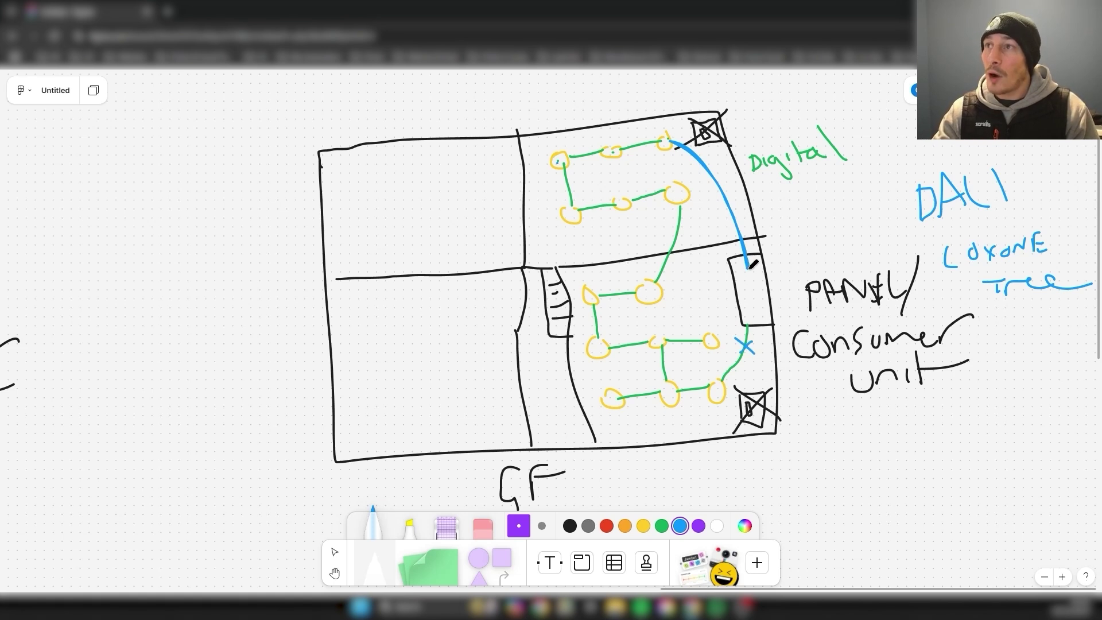